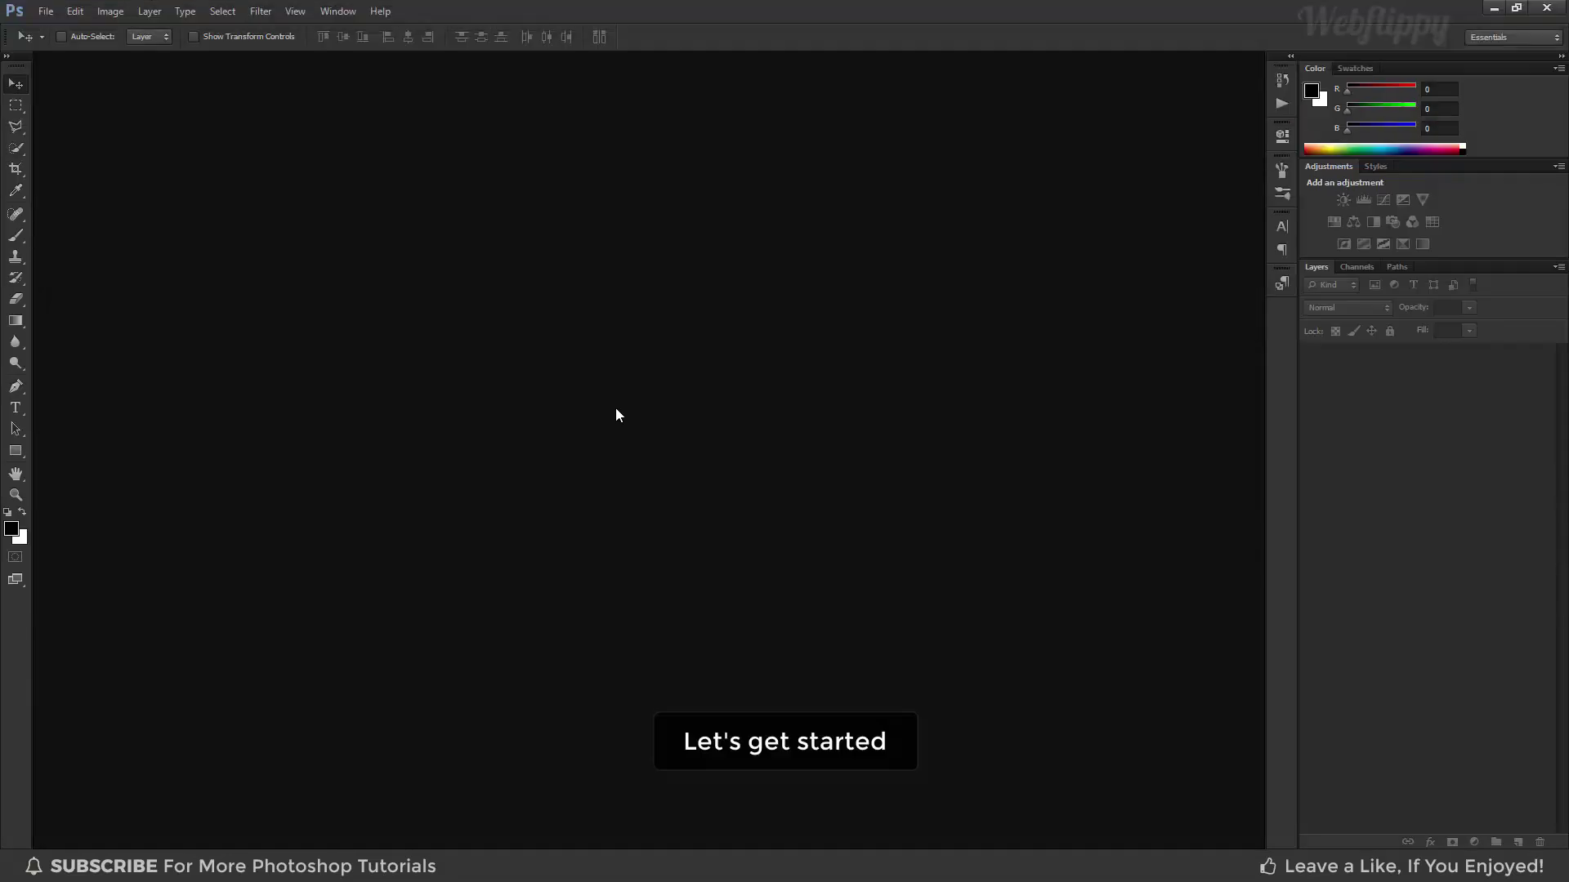
# Step: Open the alex-azabache sample photo in Camera Raw using Open As
pyautogui.click(46, 12)
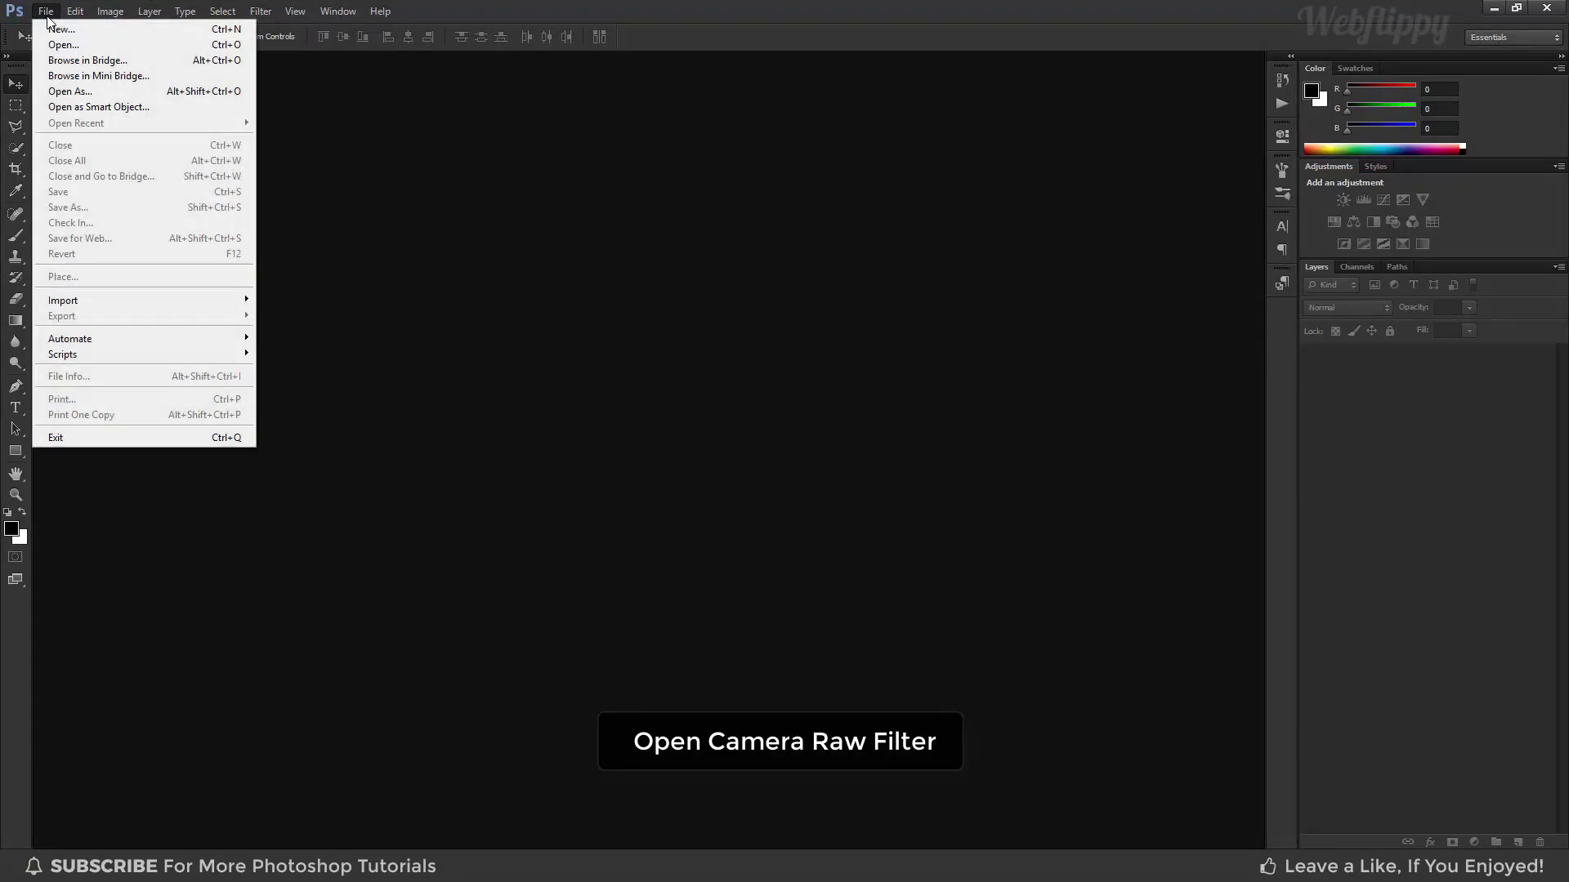
pyautogui.click(88, 92)
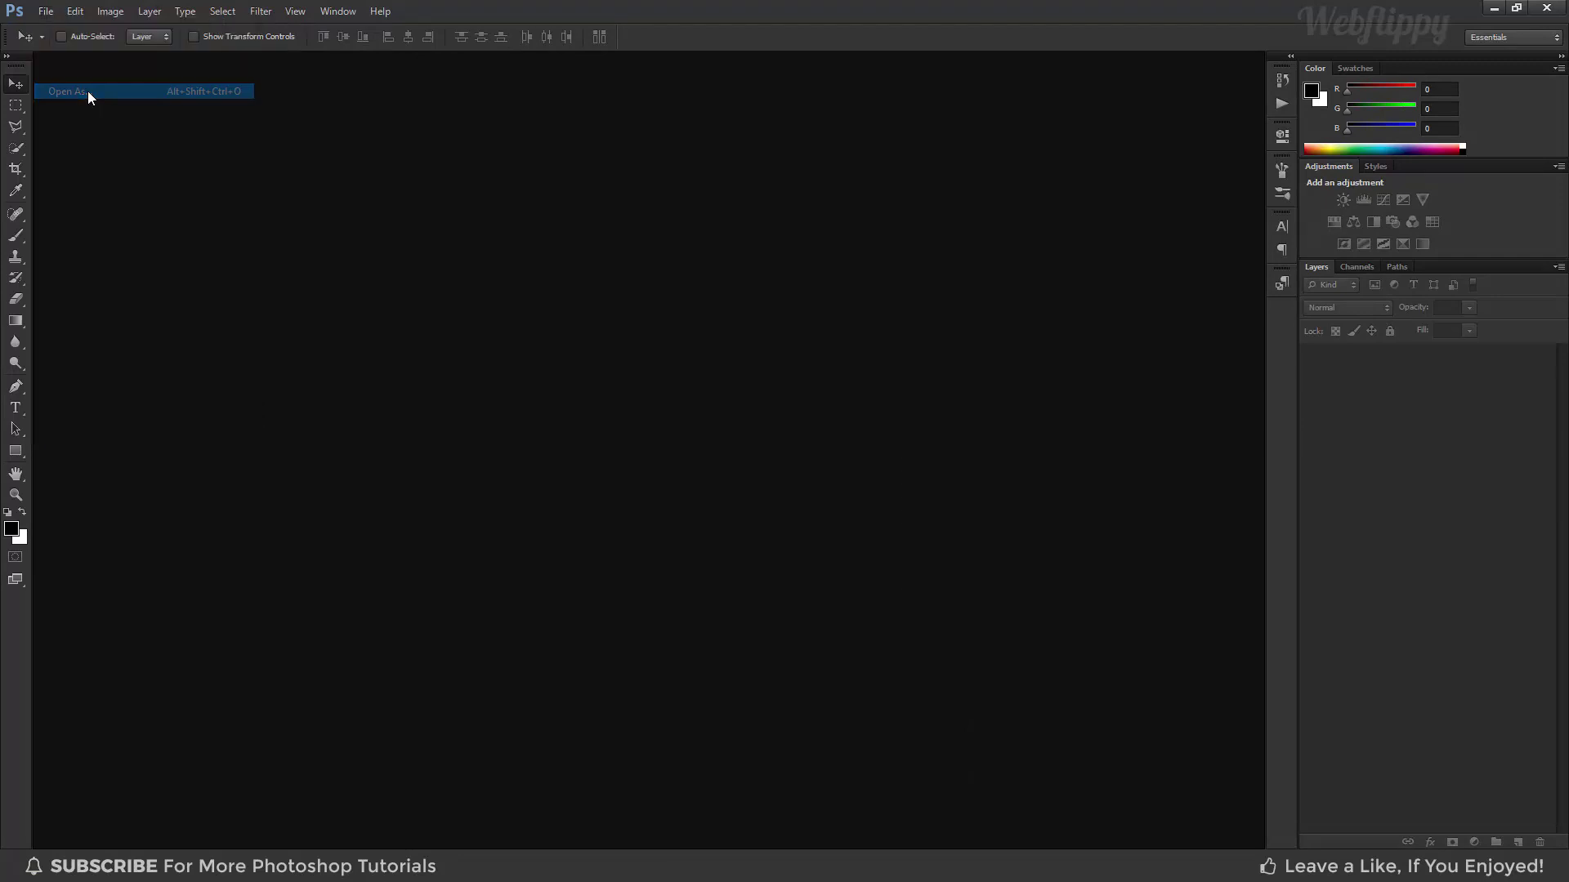
pyautogui.click(571, 214)
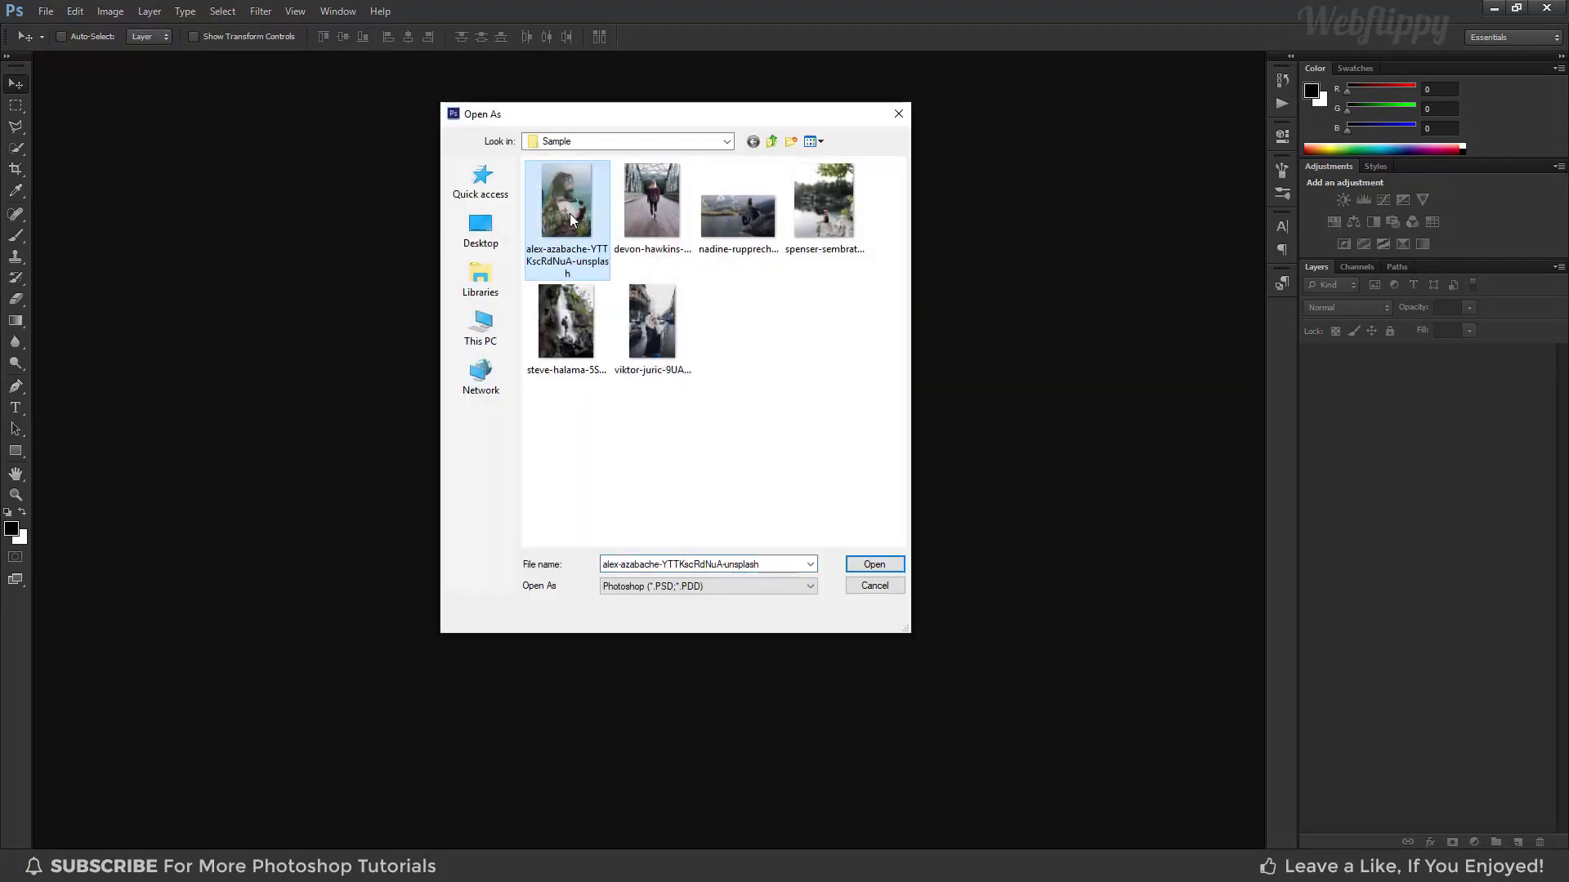
pyautogui.click(735, 585)
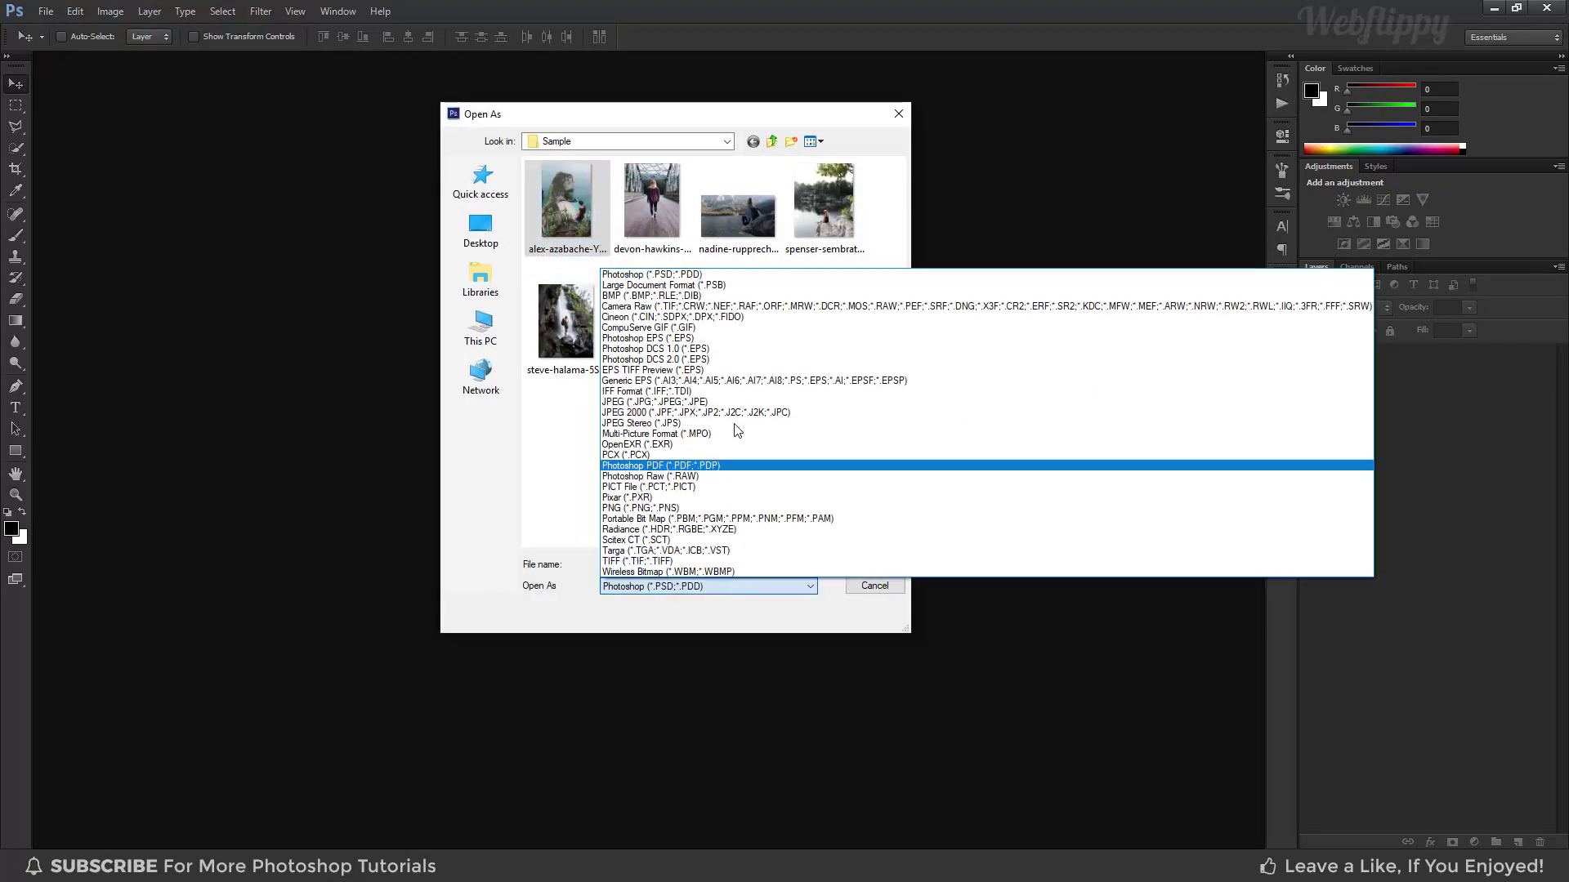
pyautogui.click(741, 308)
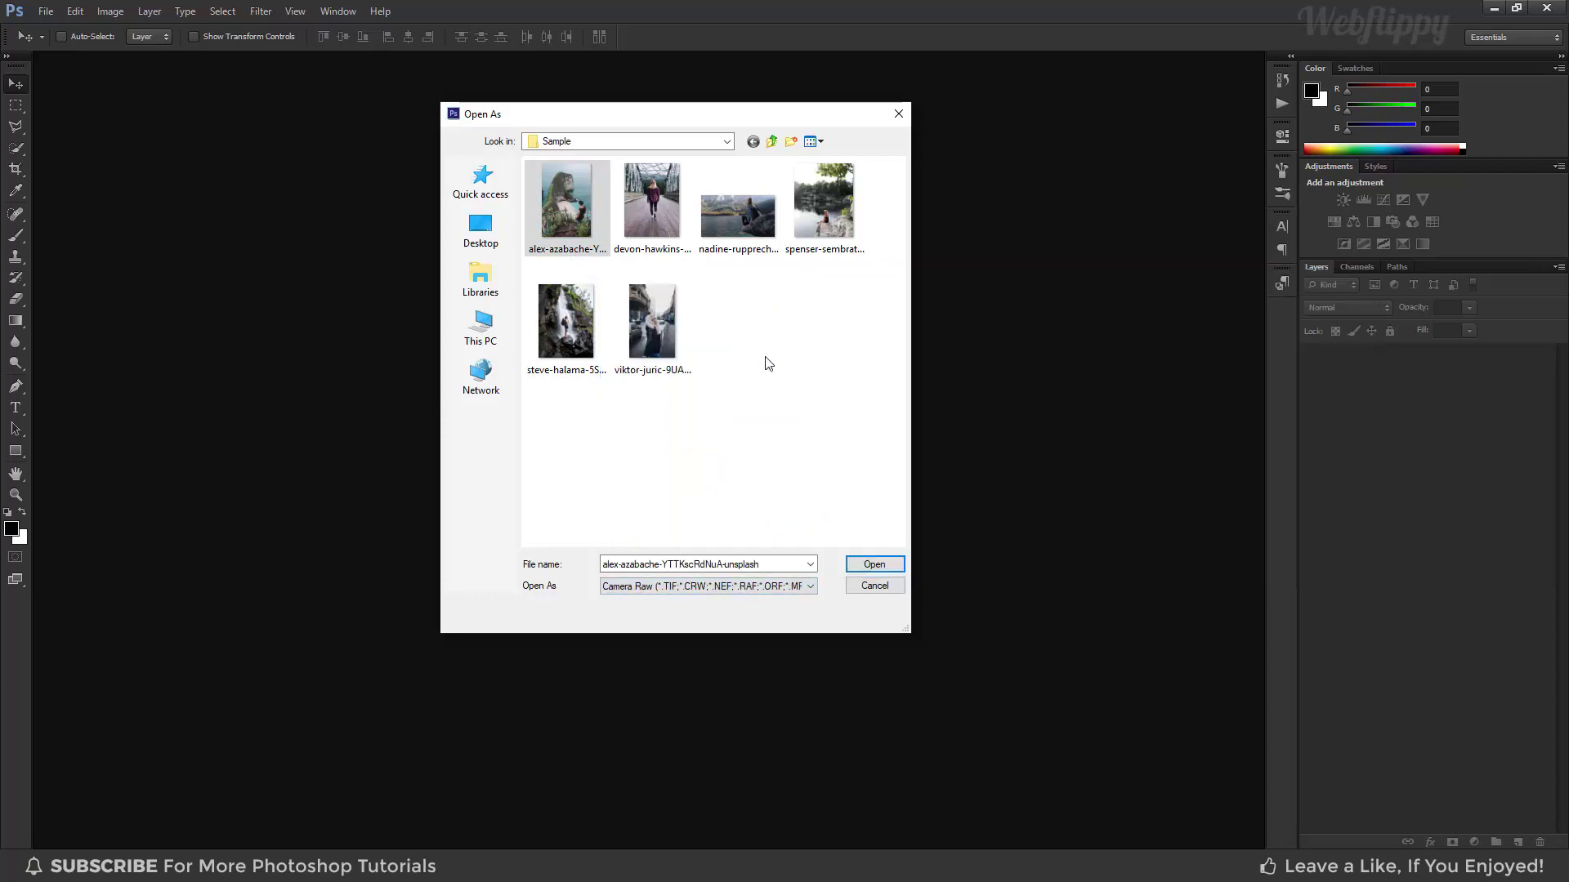
pyautogui.click(861, 566)
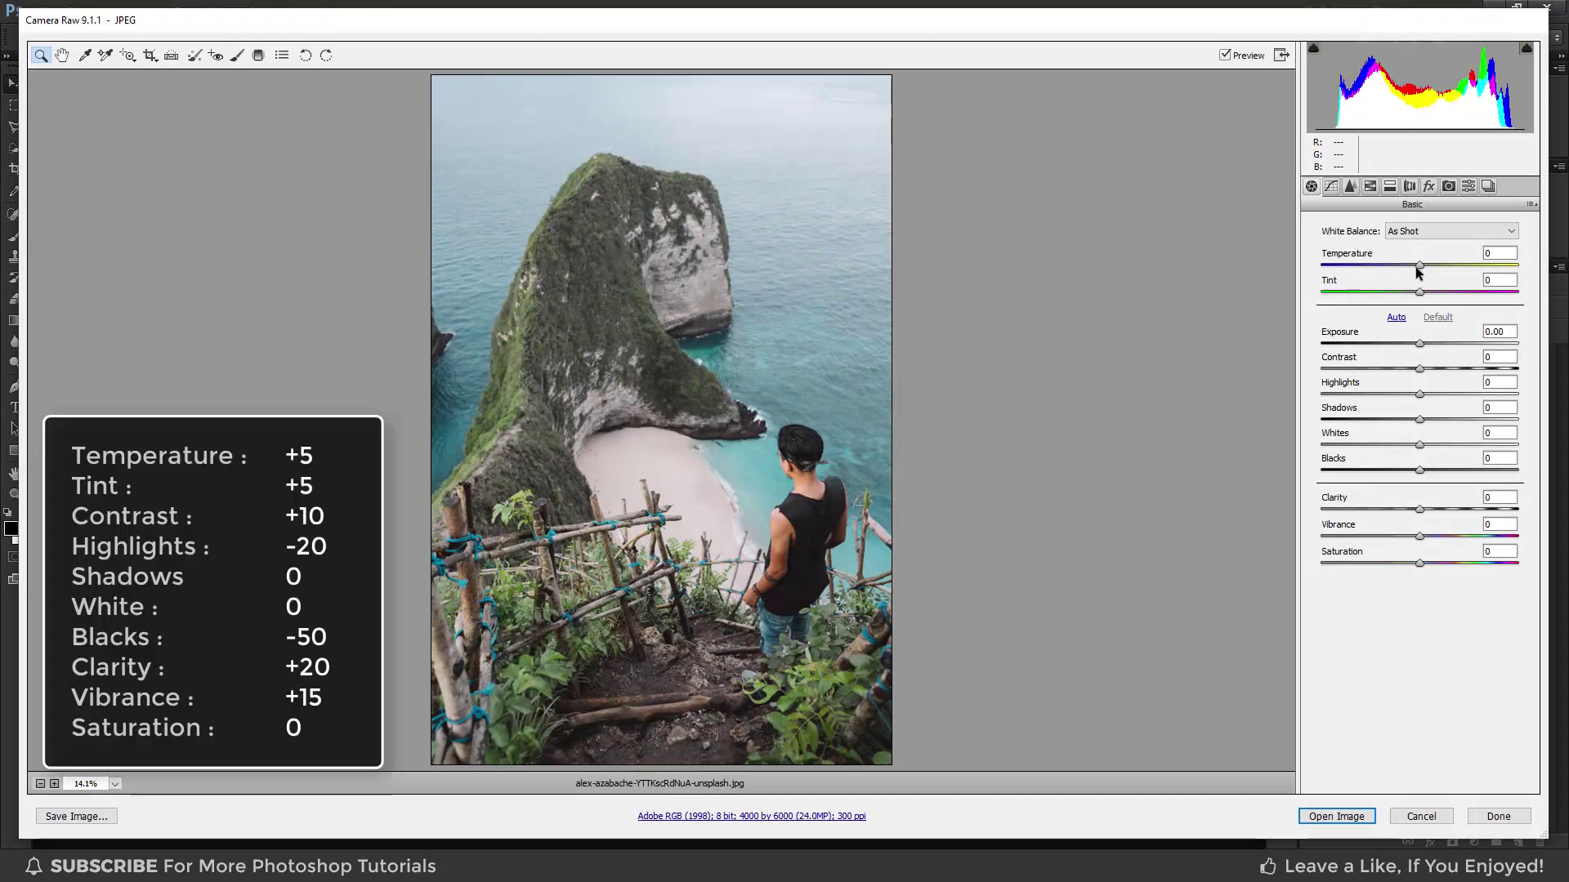
# Step: Set Basic sliders: Temperature +5, Tint +5, Contrast +10, Highlights -20, Blacks -50, Clarity +20, Vibrance +15
pyautogui.moveTo(1418, 265); pyautogui.dragTo(1423, 292)
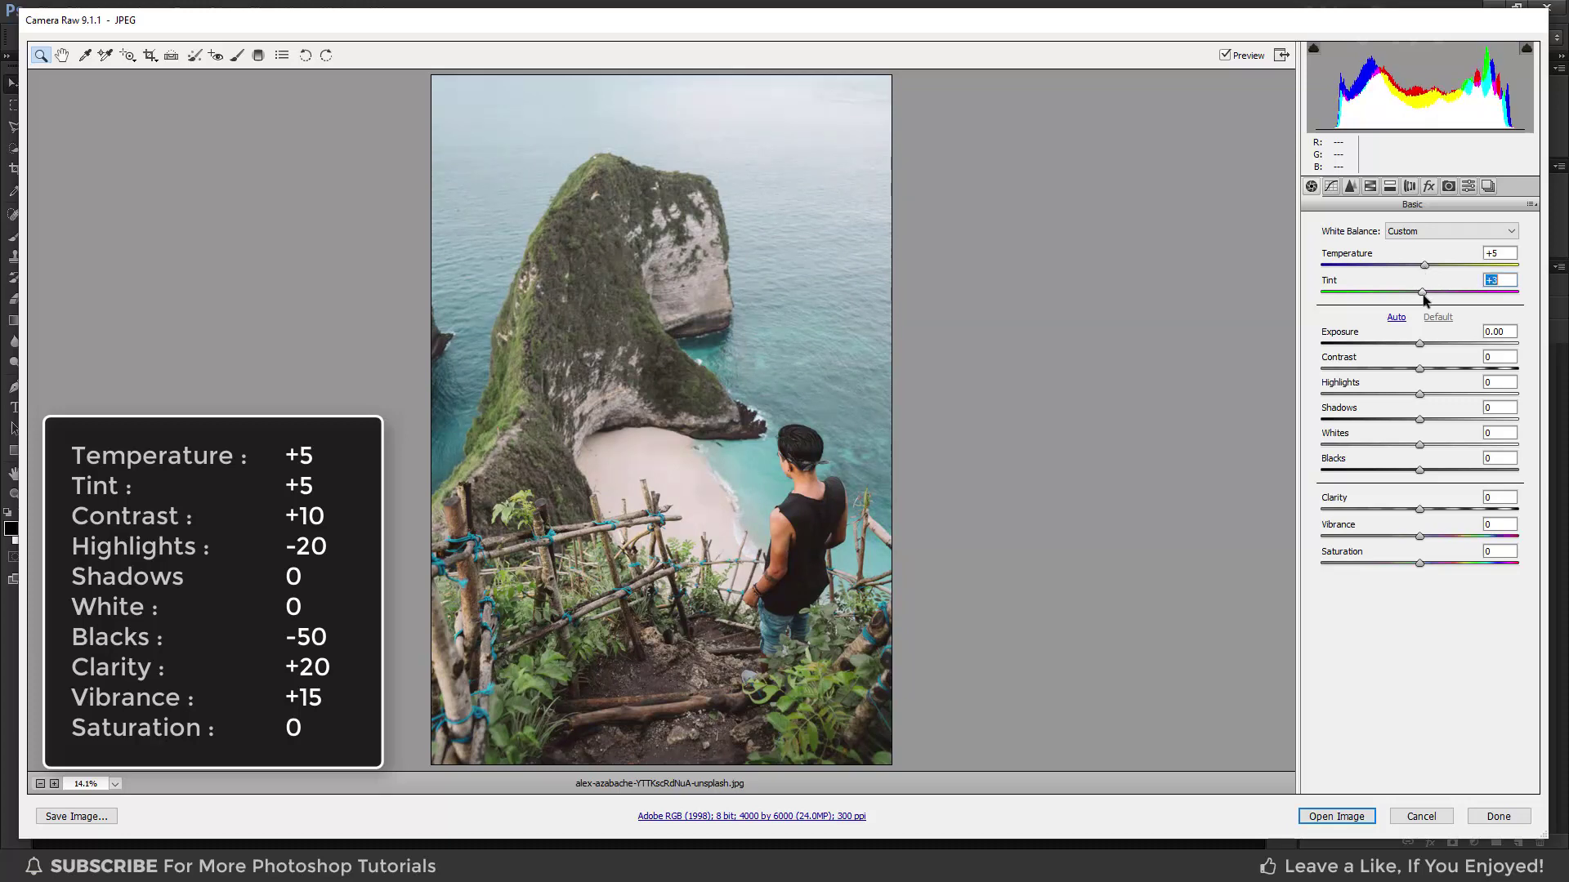
pyautogui.moveTo(1425, 302); pyautogui.dragTo(1427, 302)
pyautogui.moveTo(1420, 370); pyautogui.dragTo(1401, 396)
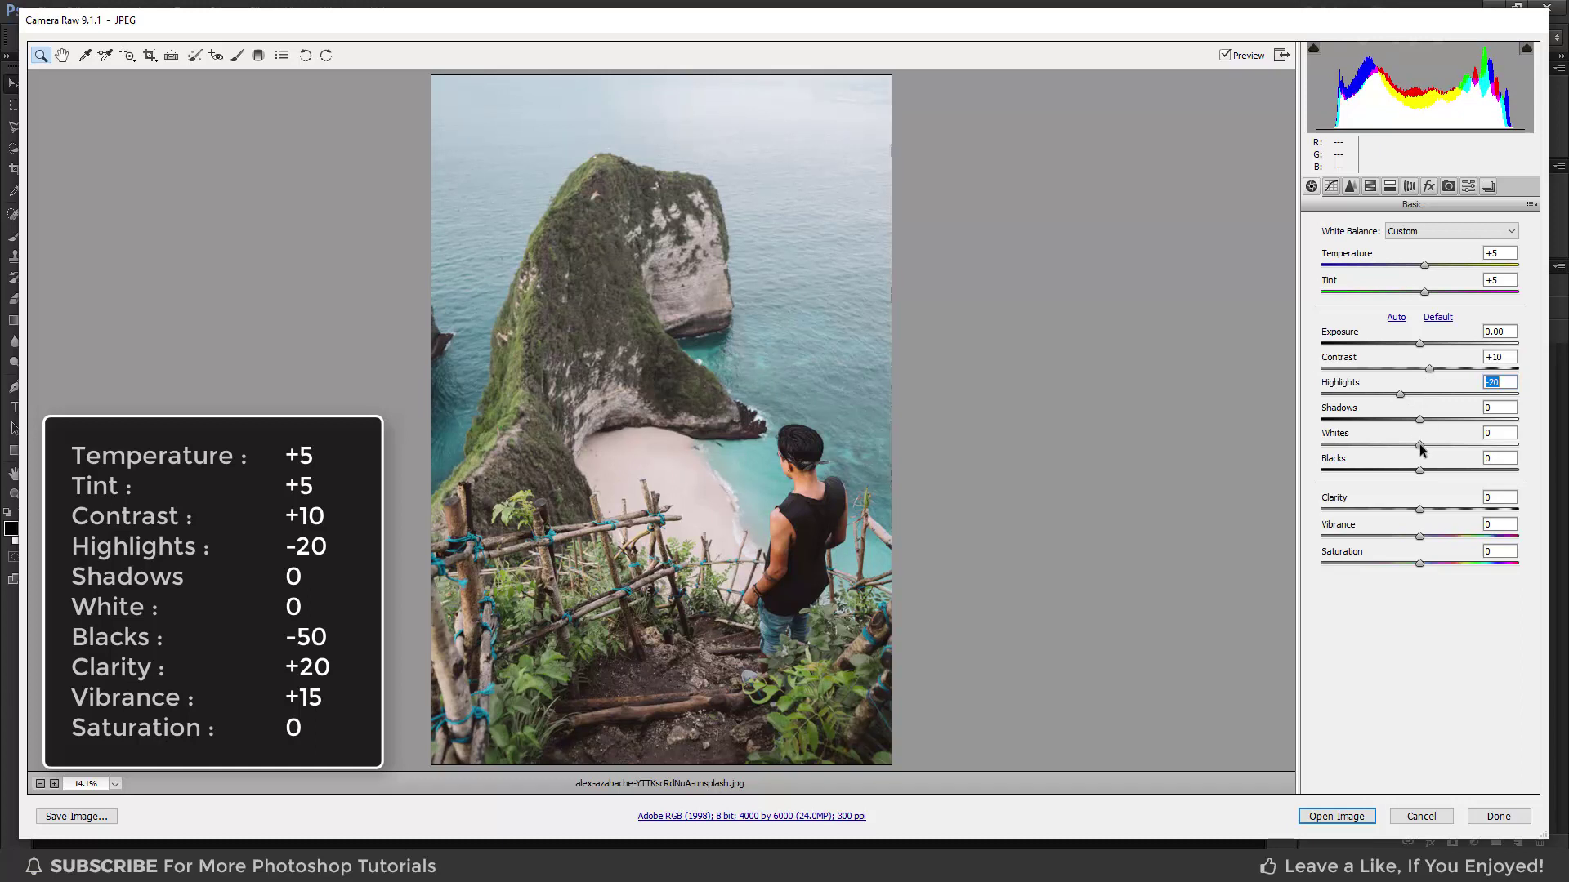
pyautogui.moveTo(1420, 470)
pyautogui.mouseDown()
pyautogui.moveTo(1368, 471)
pyautogui.moveTo(1438, 511)
pyautogui.moveTo(1432, 536)
pyautogui.mouseUp()
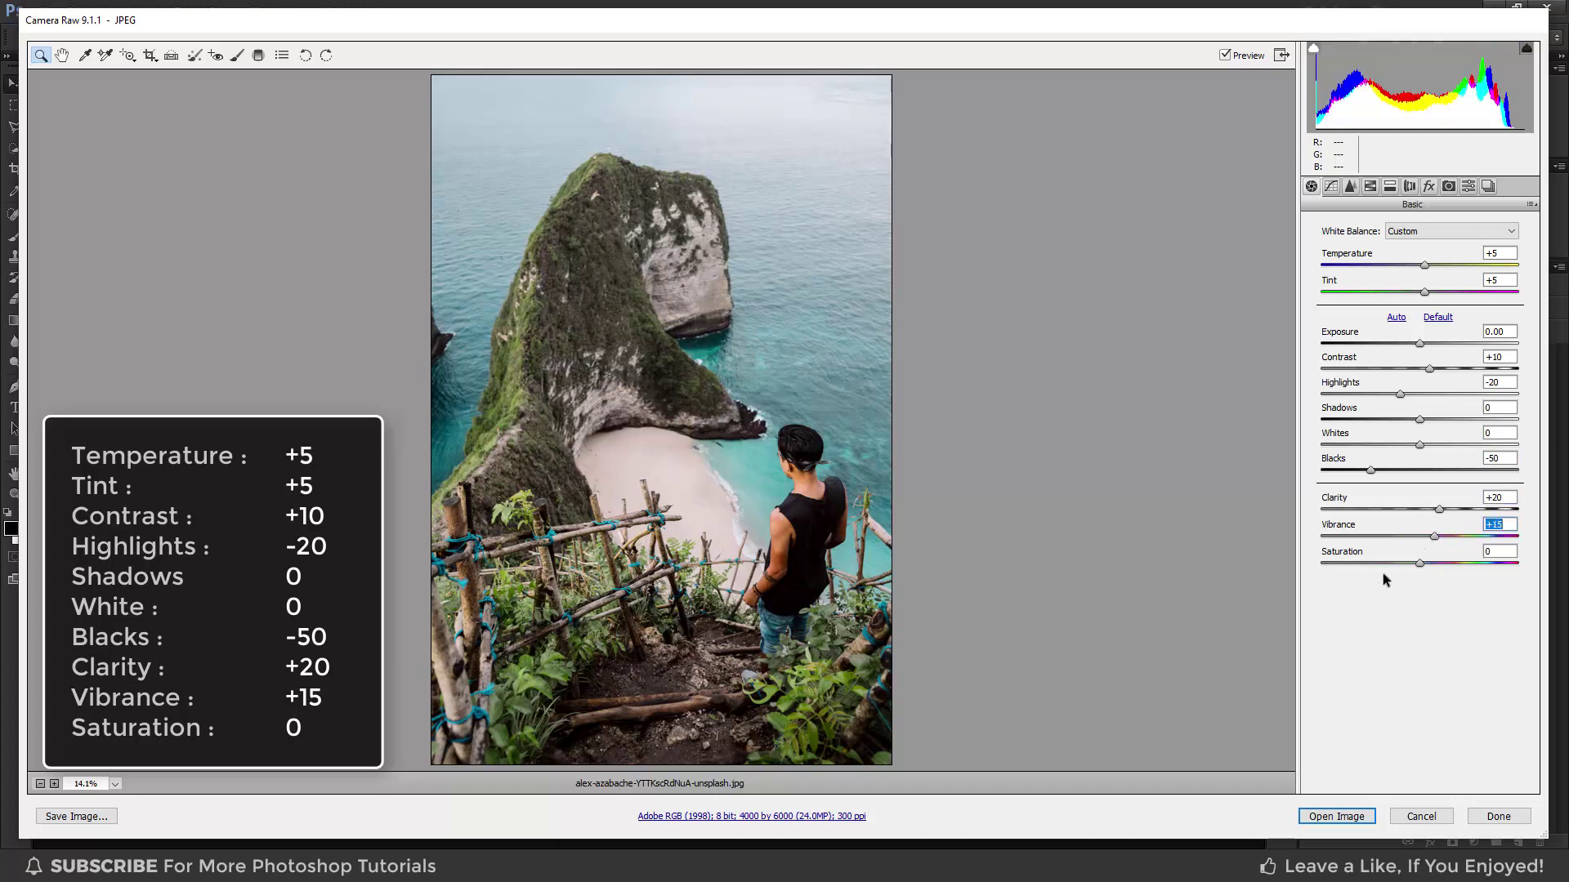
pyautogui.click(1331, 187)
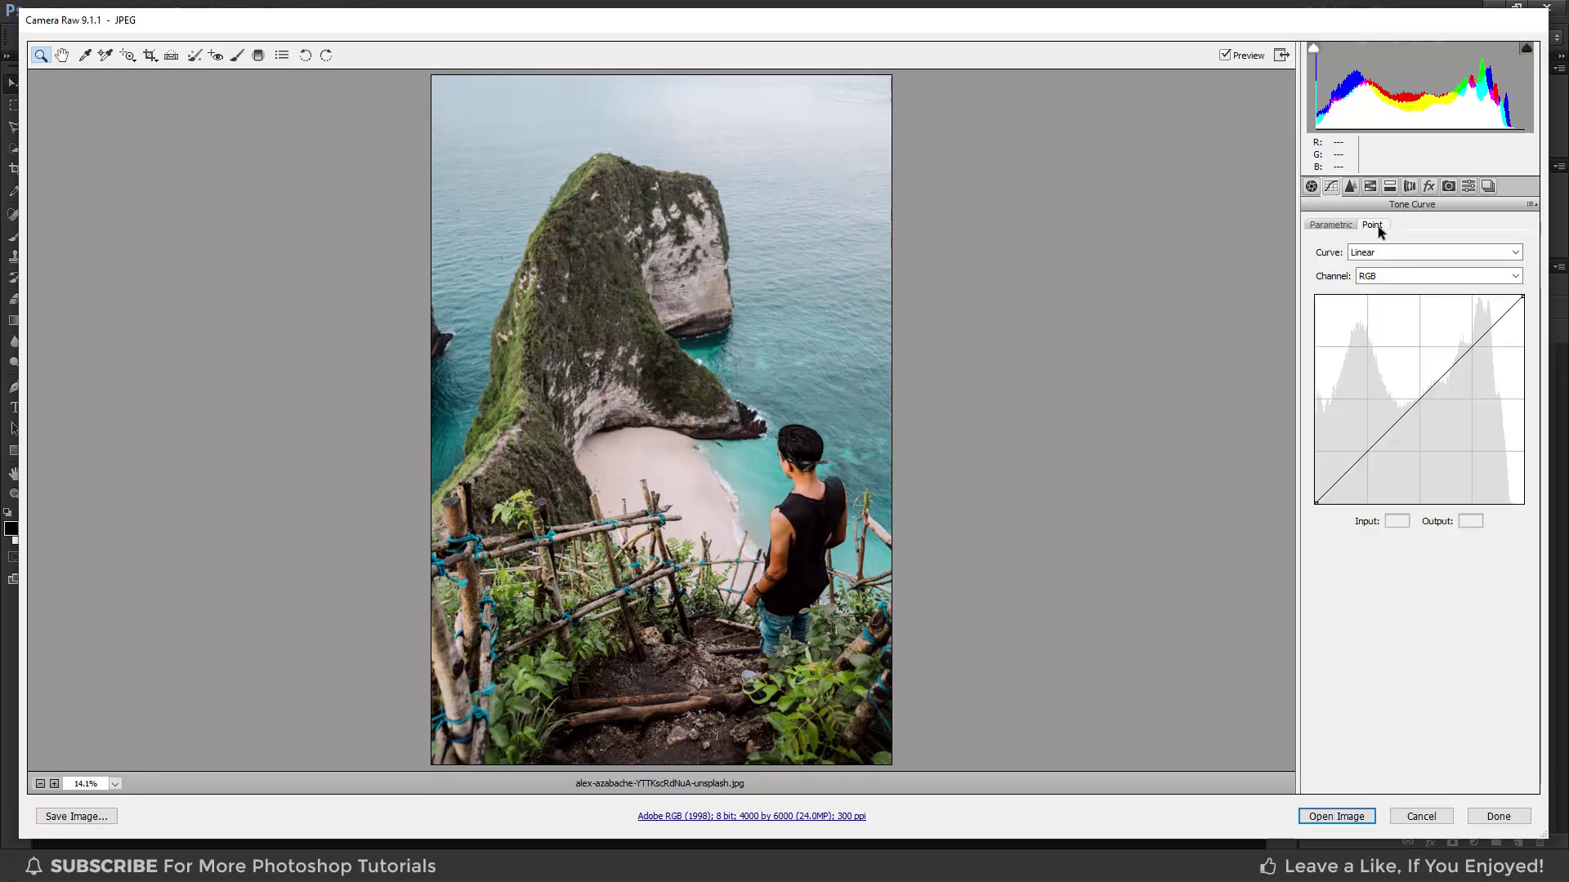
# Step: Anchor shadow and highlight points on the RGB curve, then set white point 244 and black point 11
pyautogui.click(1367, 451)
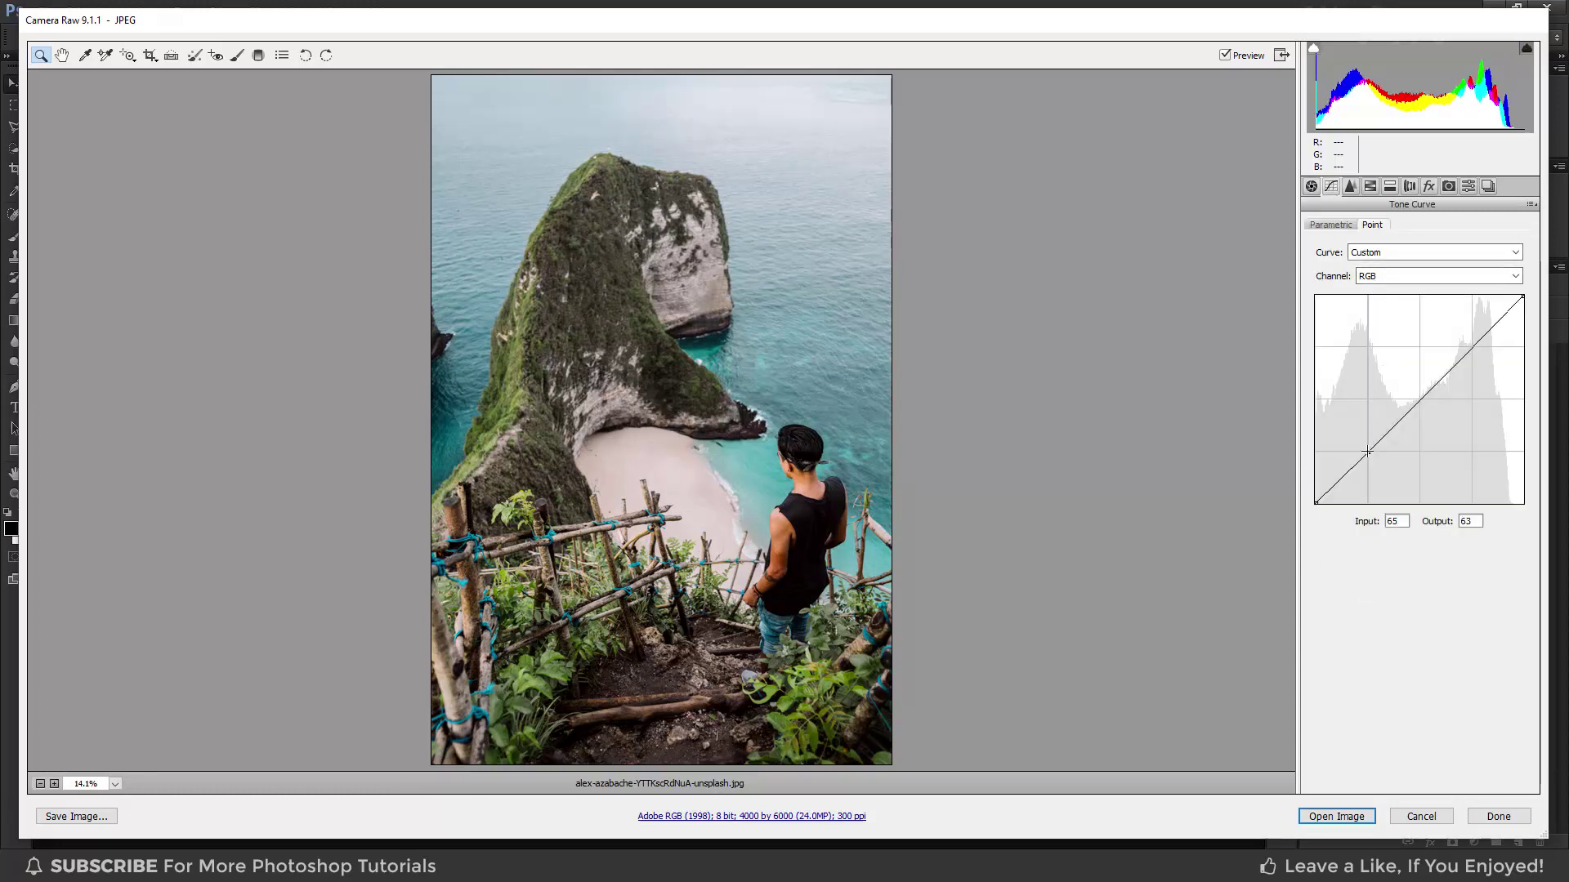
pyautogui.click(1471, 346)
pyautogui.moveTo(1470, 346); pyautogui.dragTo(1473, 345)
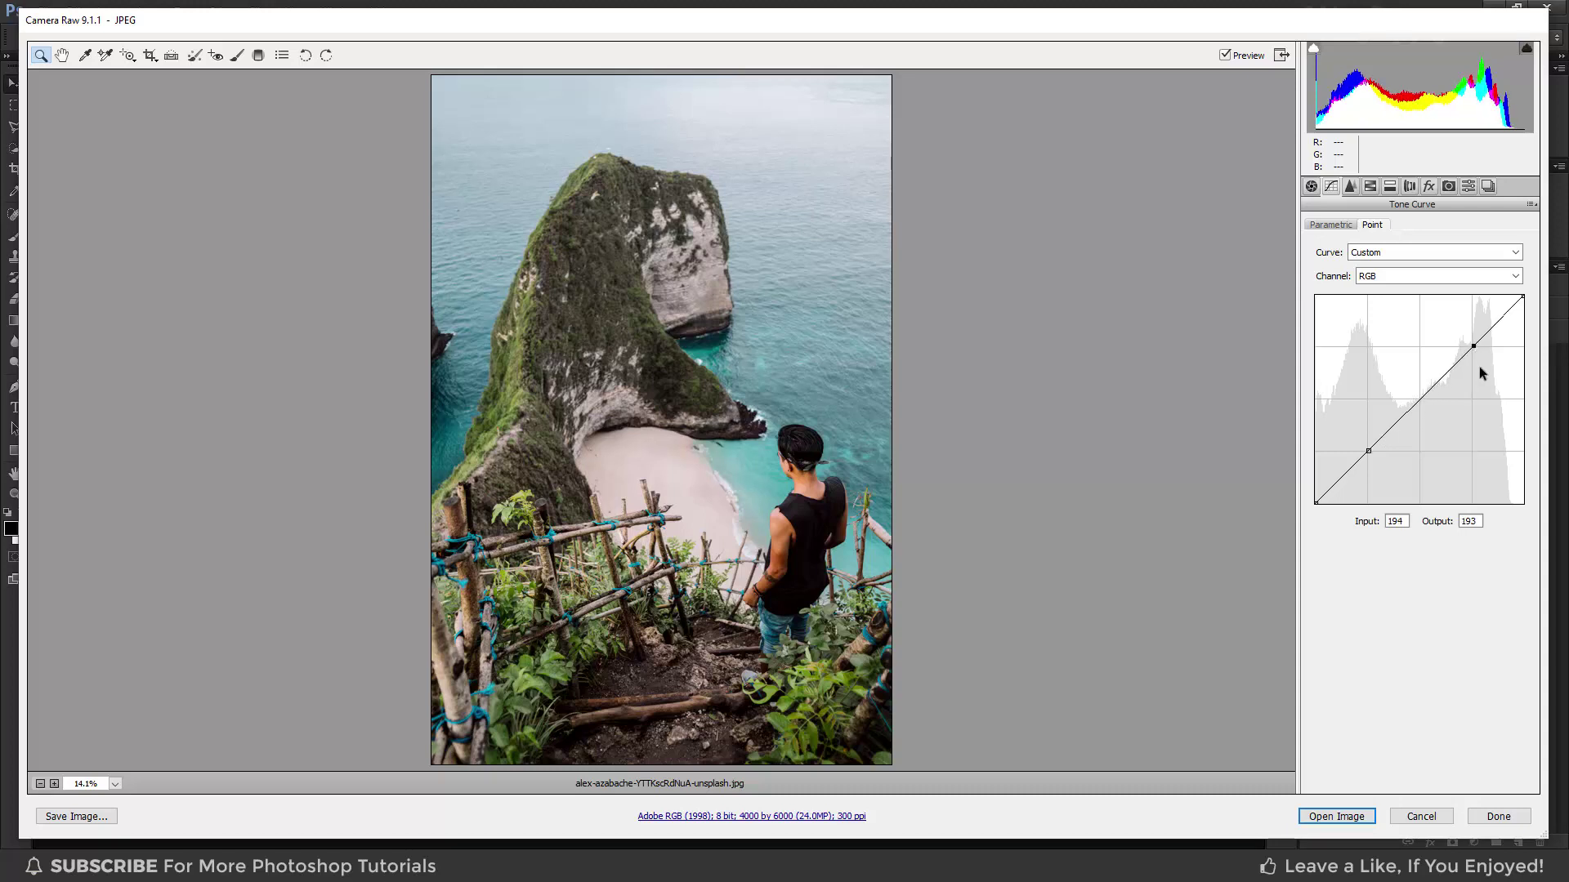
pyautogui.moveTo(1523, 297); pyautogui.dragTo(1530, 304)
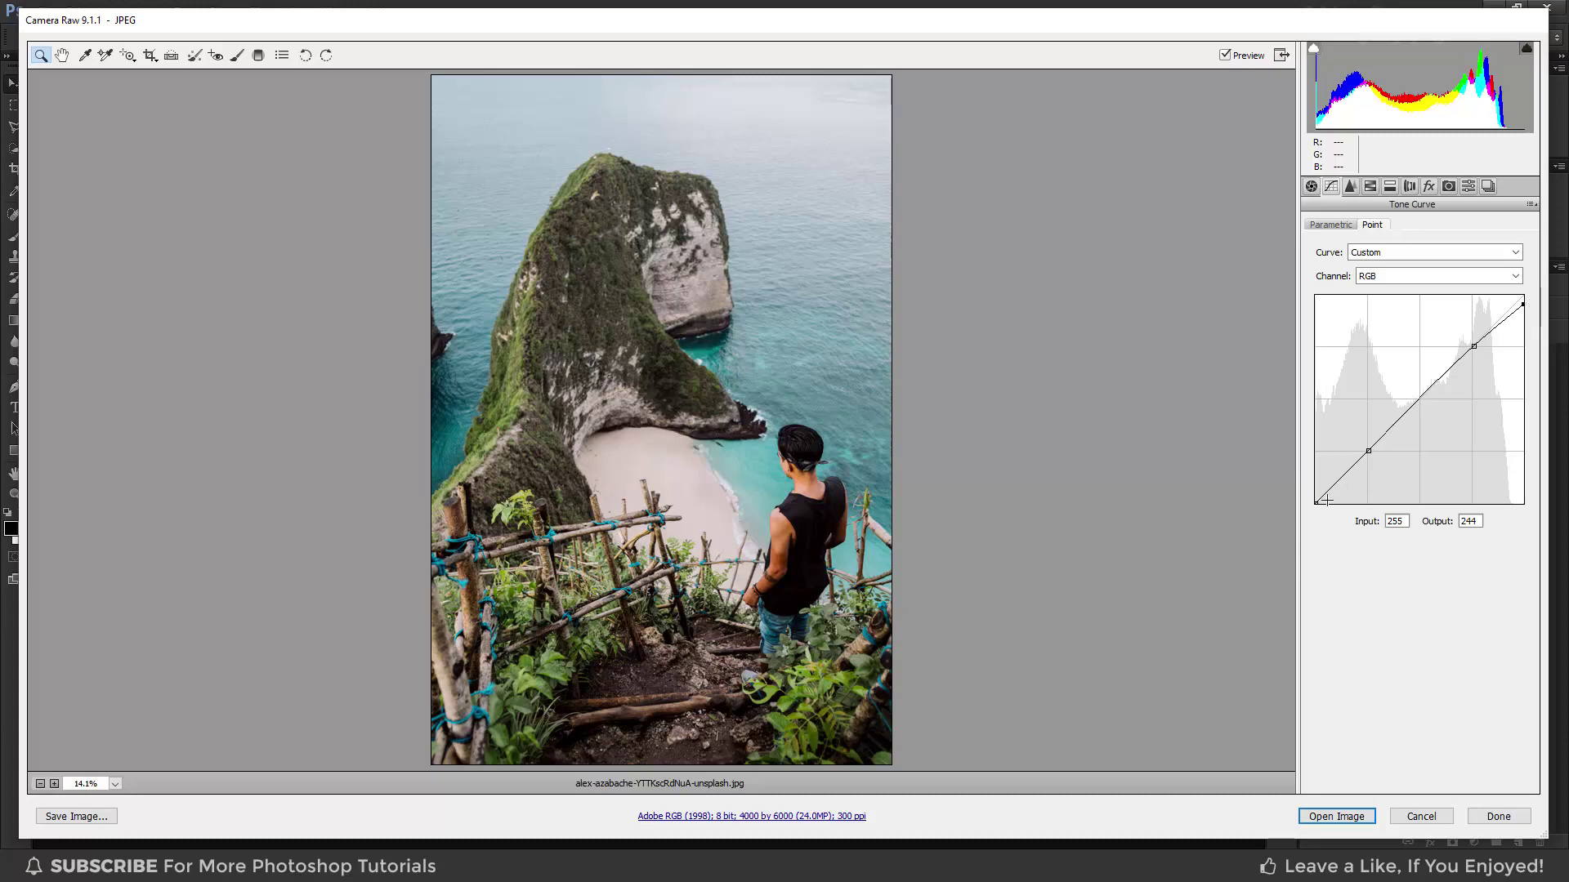
pyautogui.moveTo(1317, 502); pyautogui.dragTo(1297, 495)
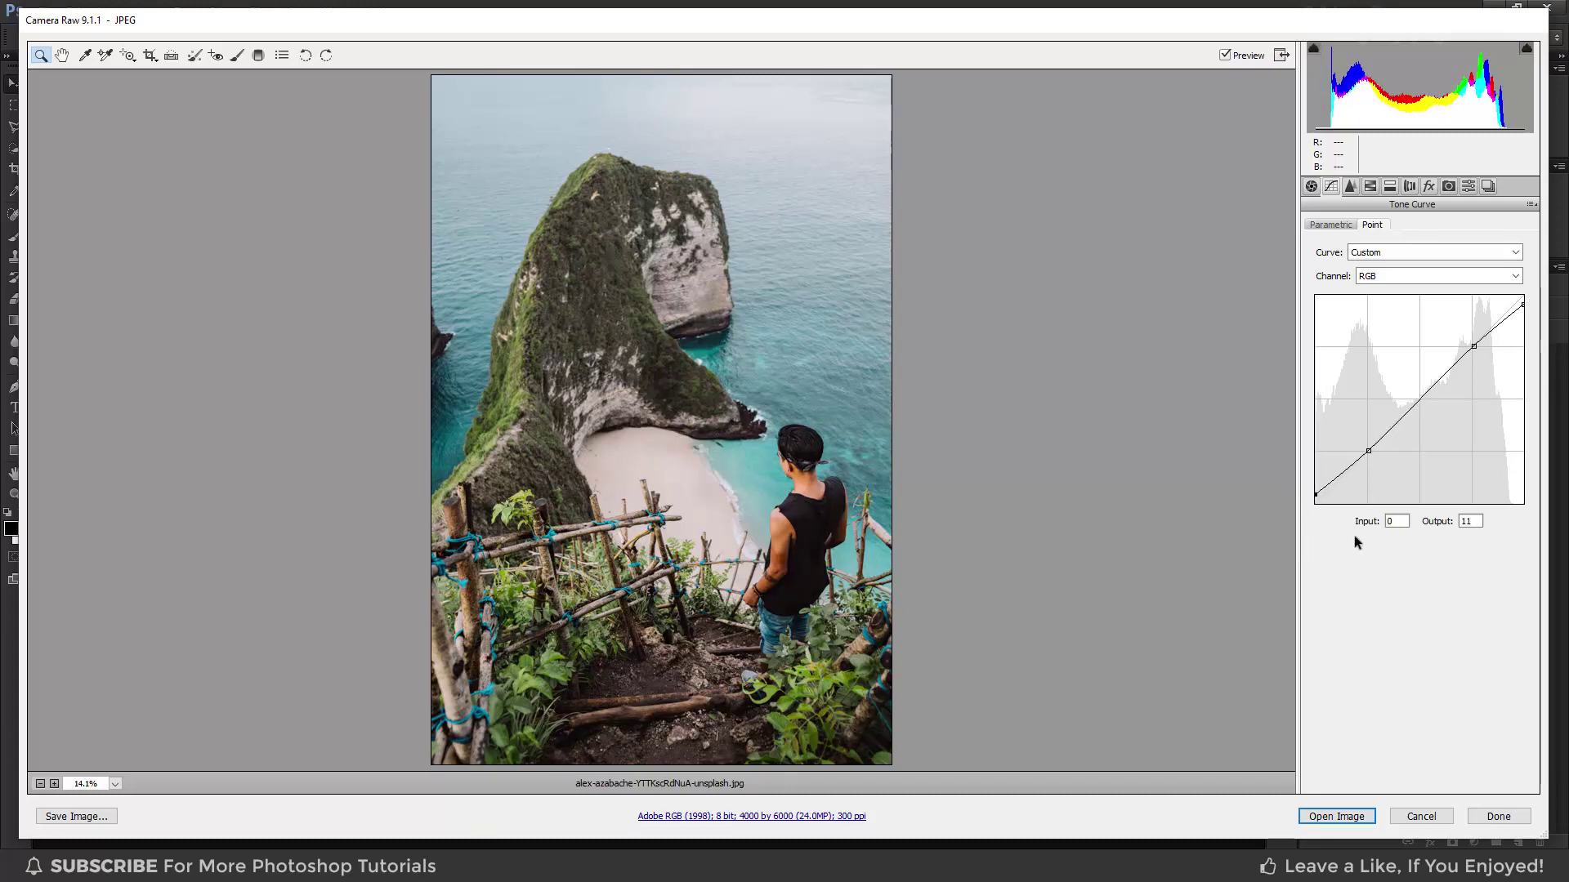
# Step: Add a Red channel curve point in the shadows and nudge it down to 65→61
pyautogui.click(1375, 276)
pyautogui.click(1376, 307)
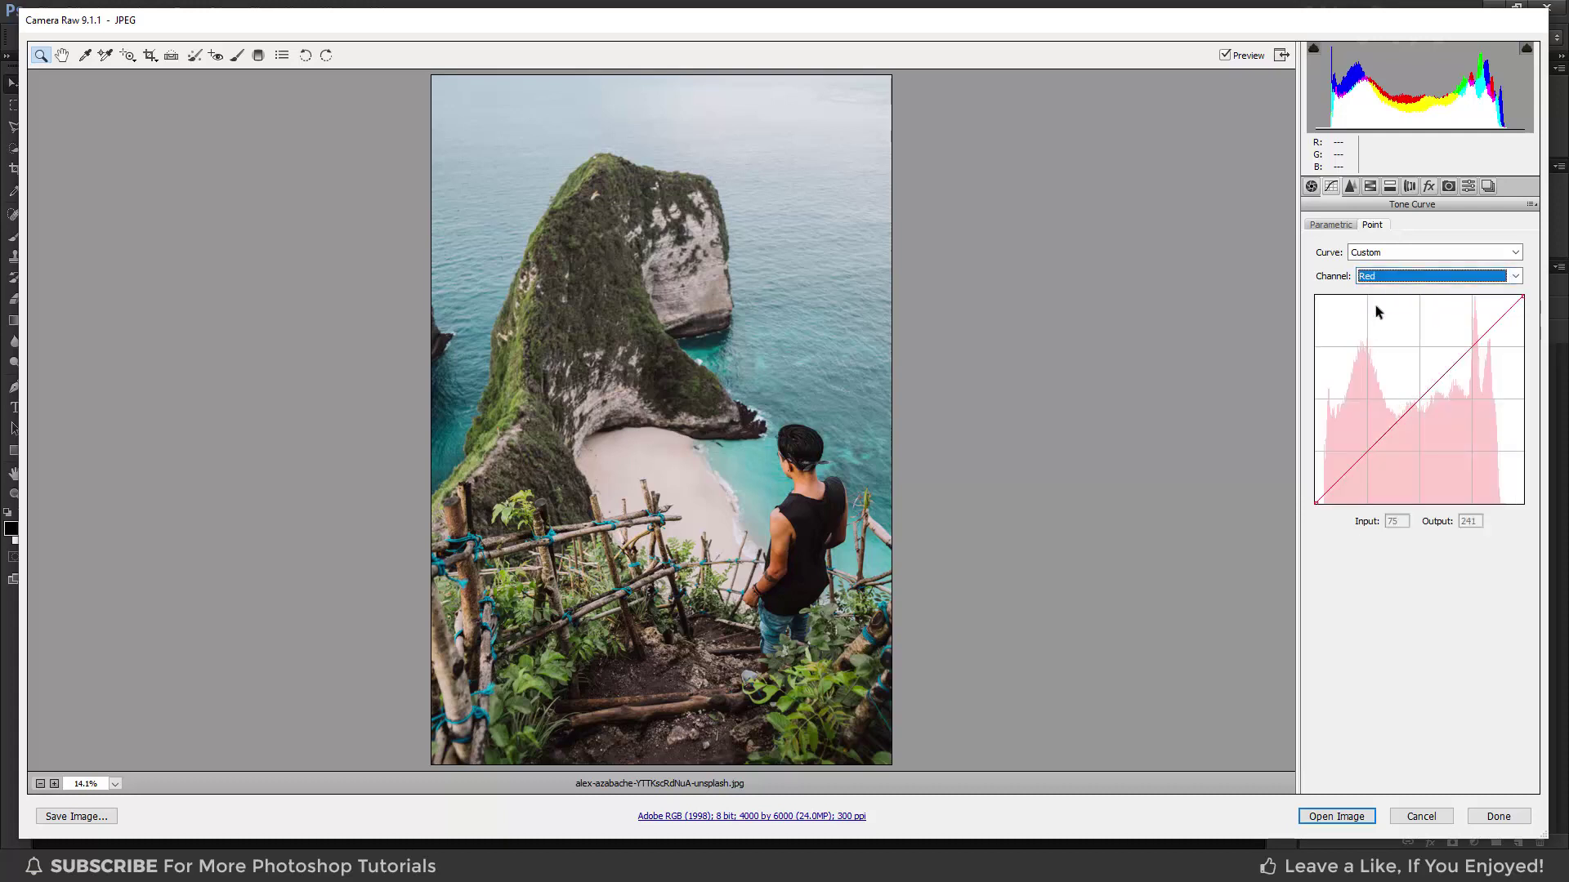
pyautogui.click(1367, 451)
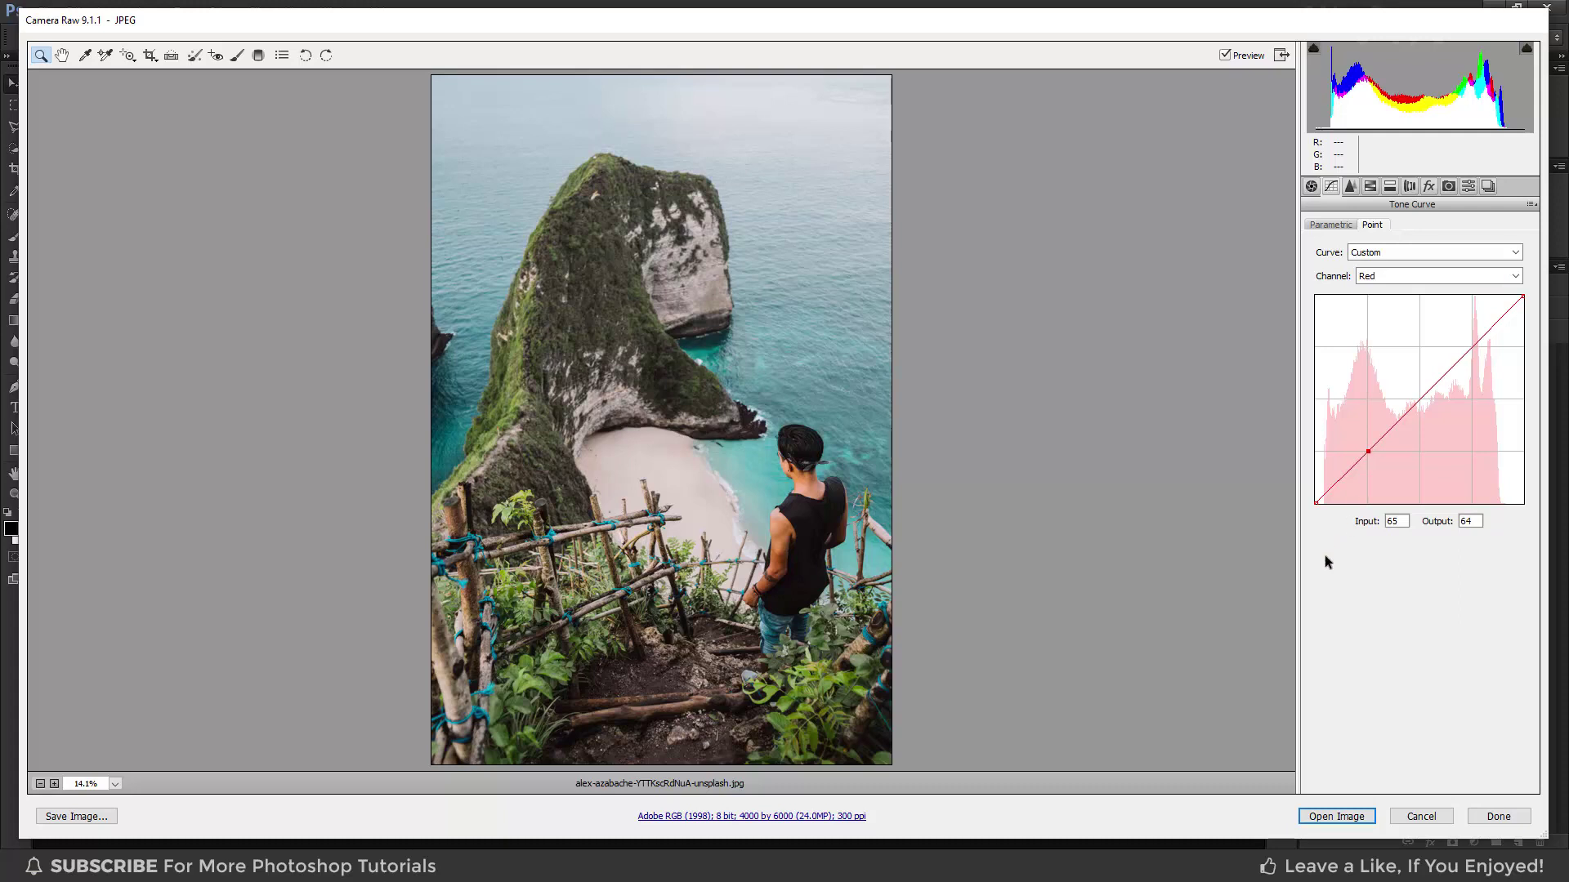
pyautogui.press('Down')
pyautogui.press('Down')
pyautogui.press('Down')
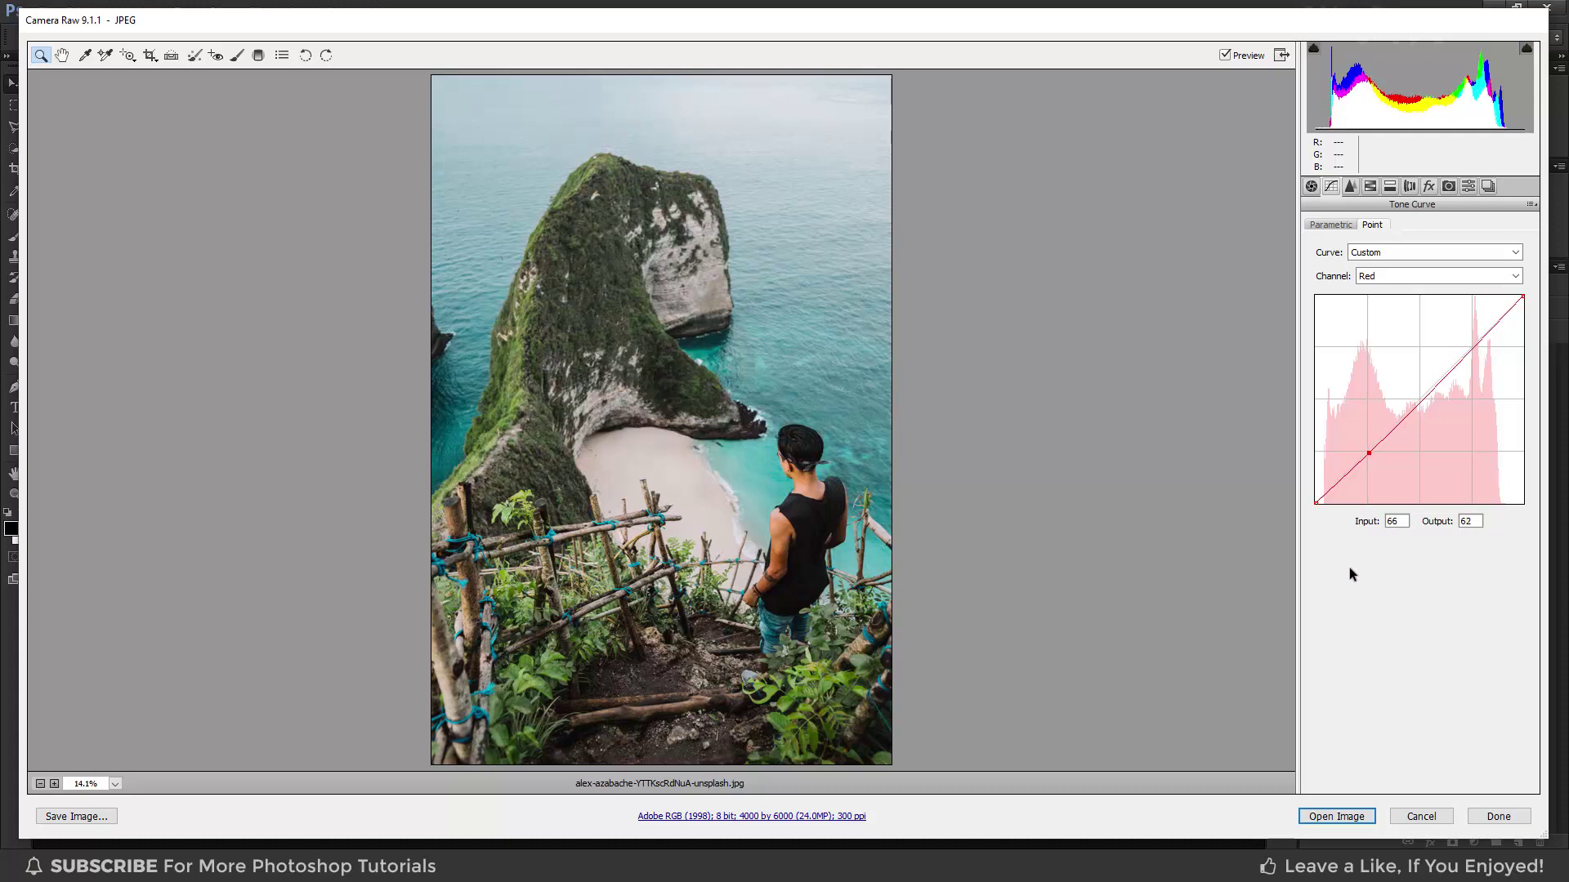
pyautogui.press('Right')
pyautogui.press('Left')
pyautogui.press('Down')
pyautogui.press('Up')
# Step: Fade the Blue channel curve: black point up to 12, white point down to 243
pyautogui.click(1374, 280)
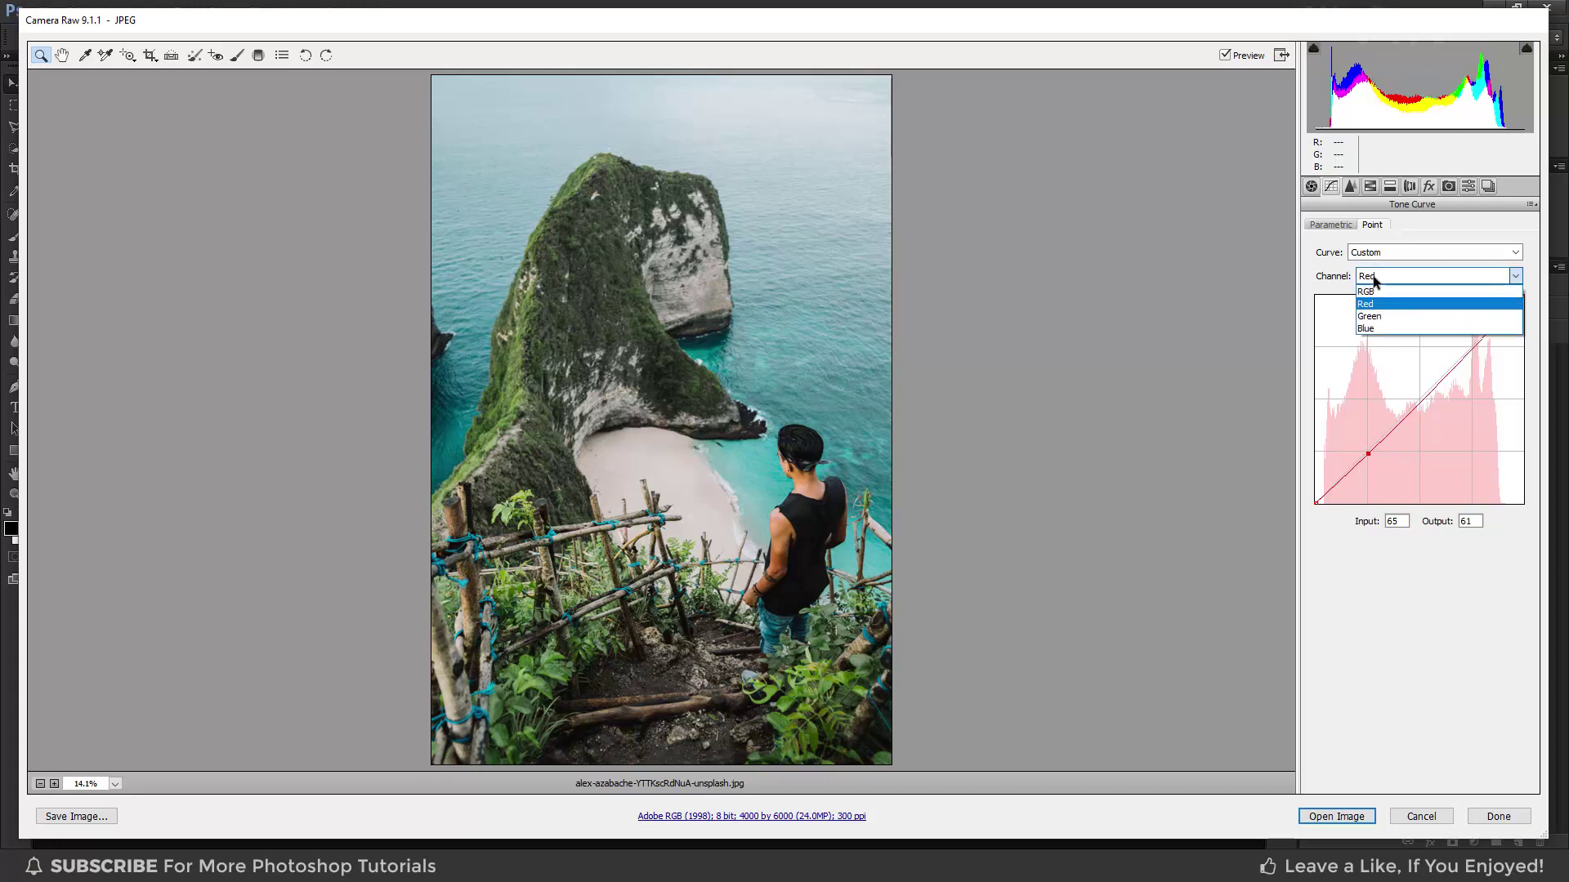
pyautogui.click(1372, 327)
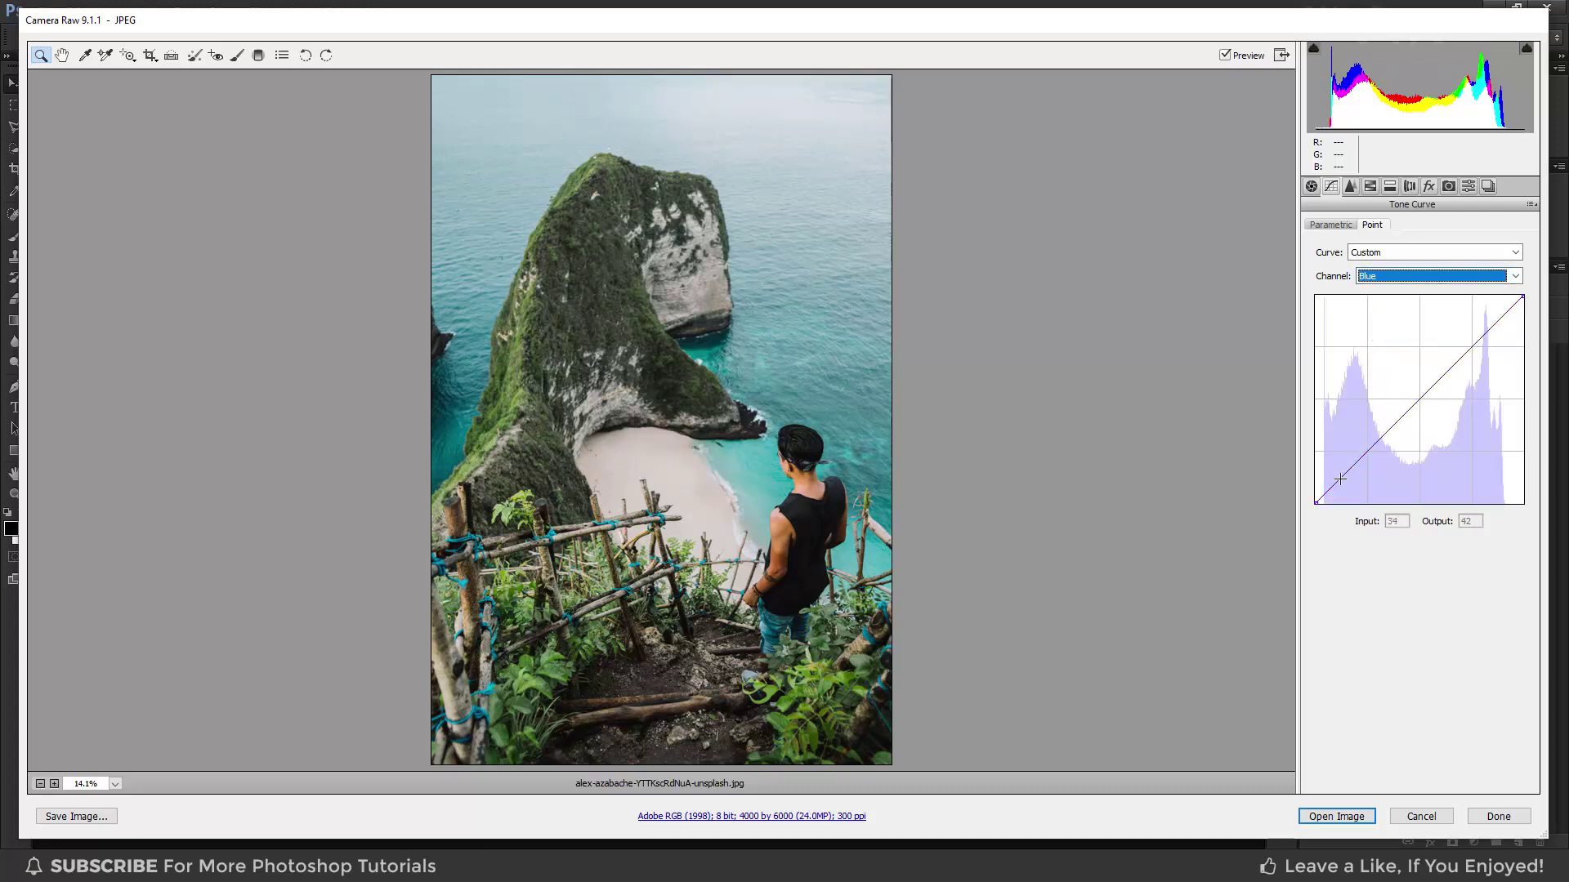
pyautogui.moveTo(1316, 502); pyautogui.dragTo(1299, 488)
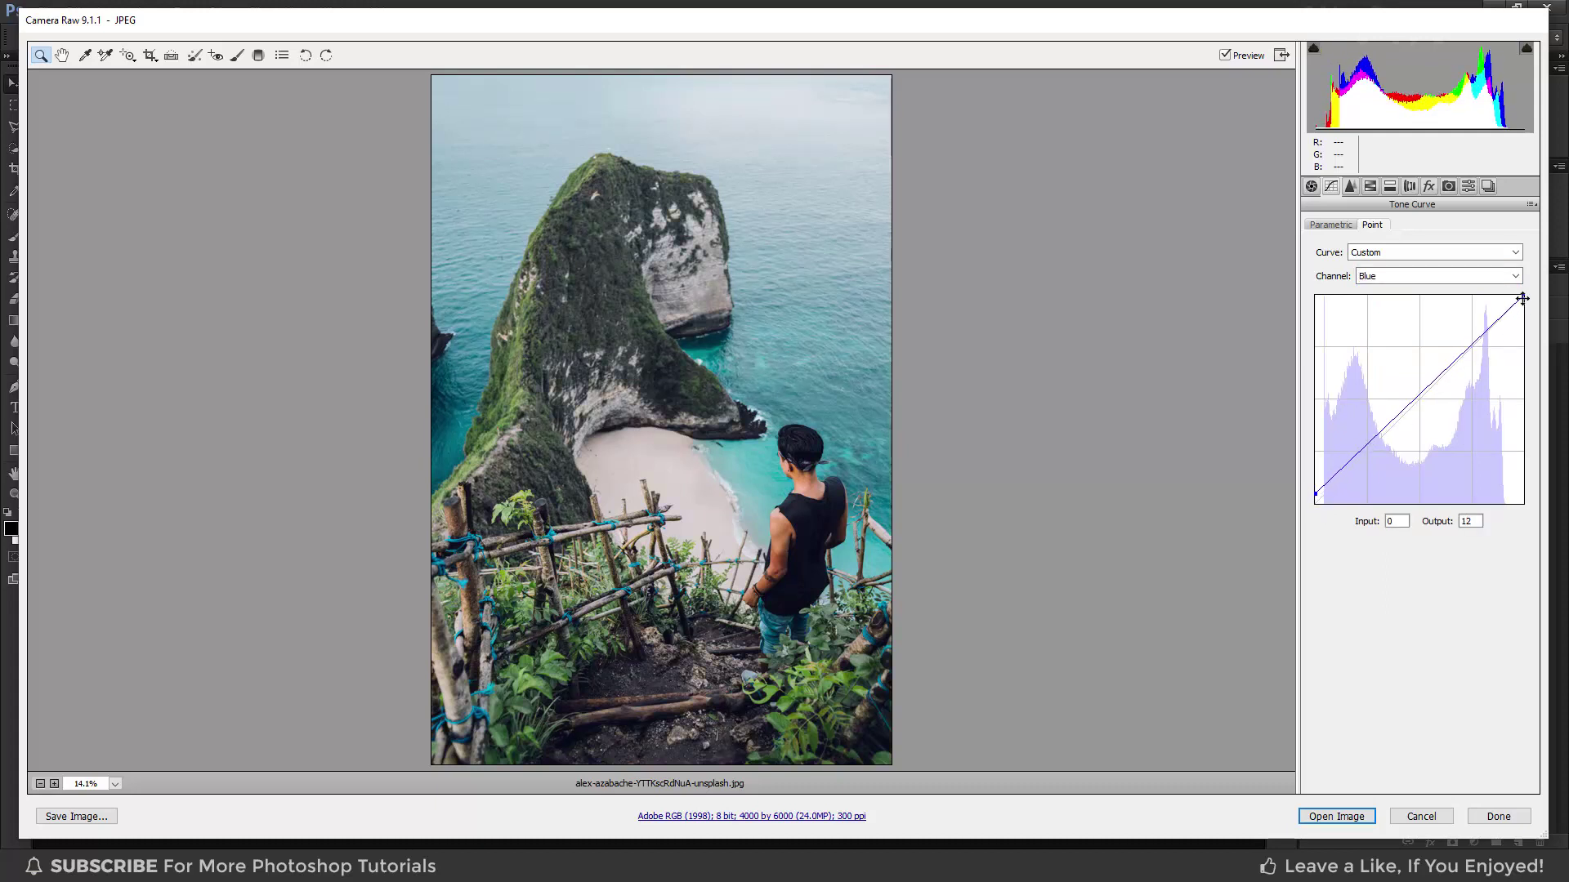
pyautogui.moveTo(1523, 297); pyautogui.dragTo(1540, 305)
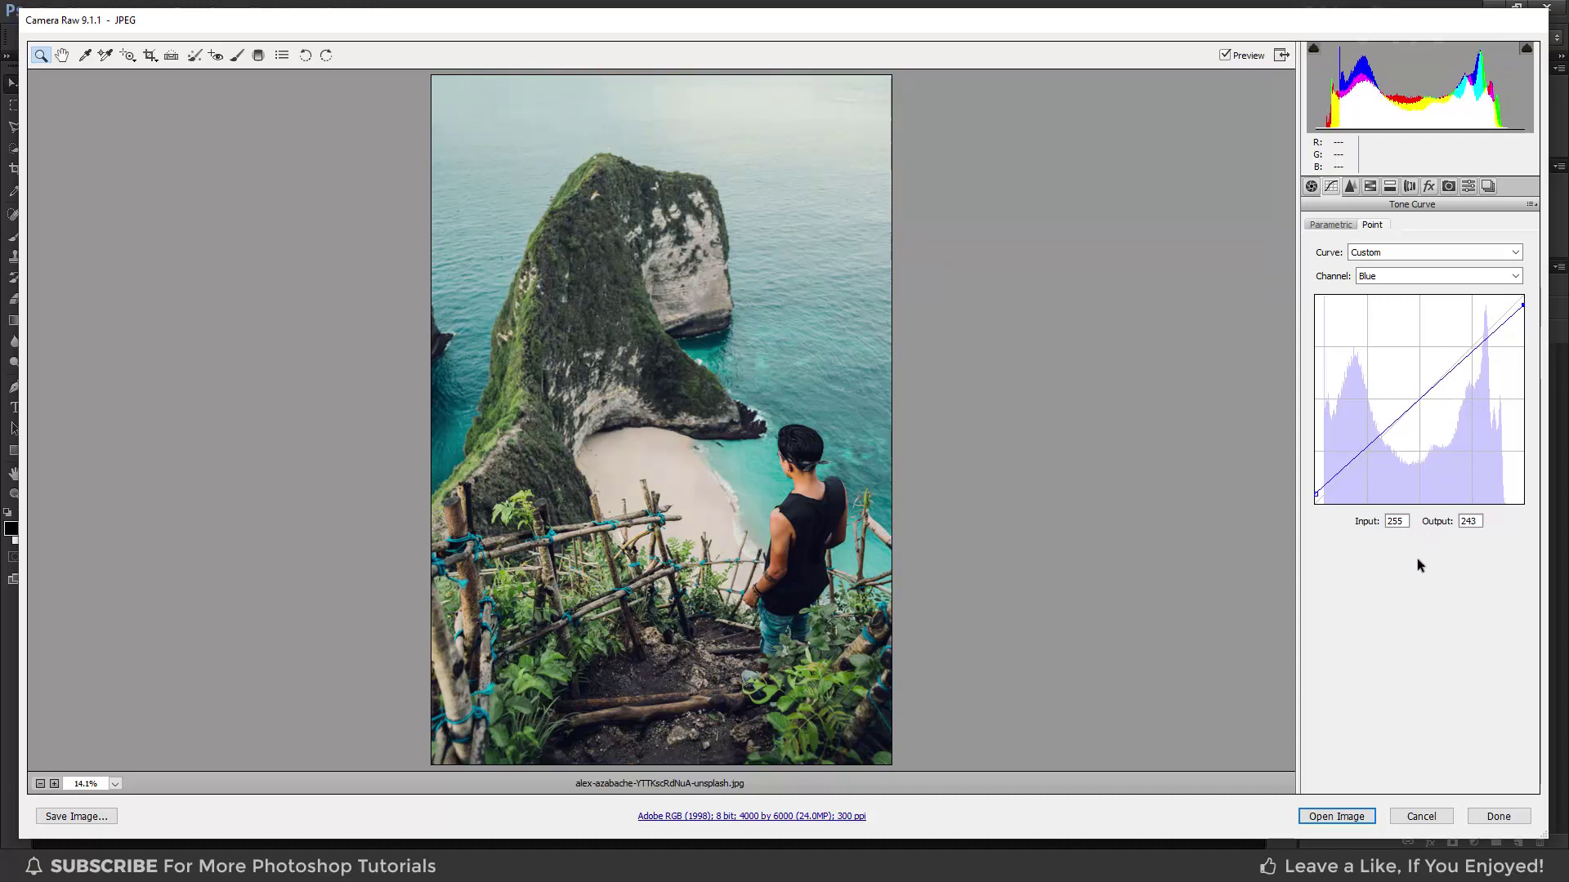
# Step: In HSL, set the Oranges hue to -5 and the Yellows hue to -100
pyautogui.click(1373, 190)
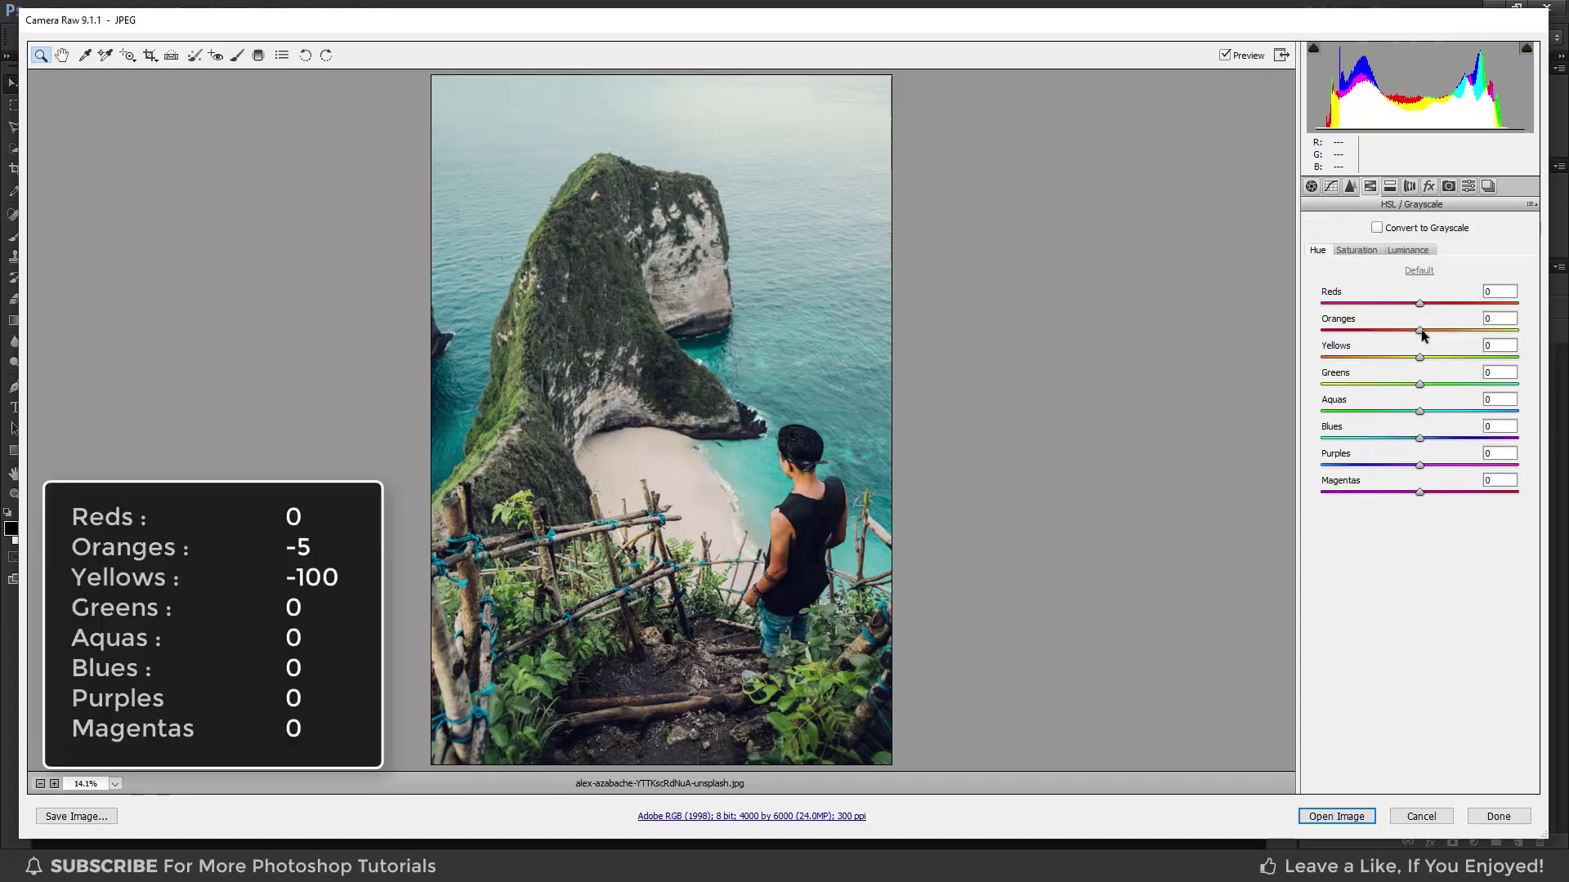
pyautogui.moveTo(1420, 330); pyautogui.dragTo(1415, 331)
pyautogui.moveTo(1419, 358); pyautogui.dragTo(1319, 358)
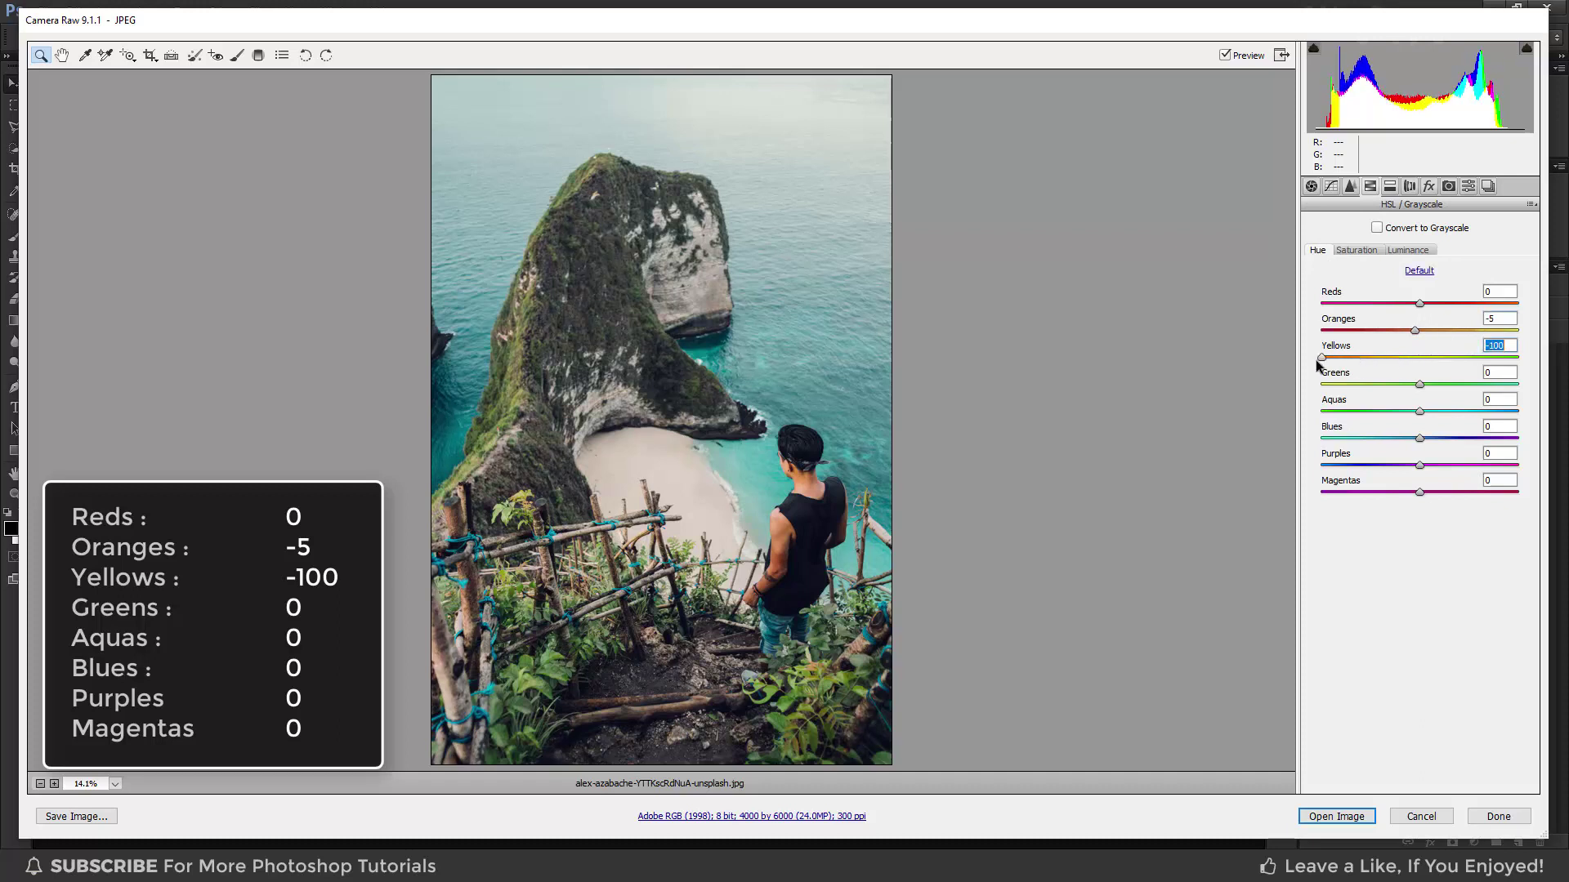
pyautogui.click(1349, 540)
# Step: Desaturate Yellows through Magentas to -100, Oranges to -5, and raise Oranges luminance to +20
pyautogui.click(1356, 250)
pyautogui.moveTo(1419, 330); pyautogui.dragTo(1312, 364)
pyautogui.moveTo(1420, 388); pyautogui.dragTo(1303, 392)
pyautogui.moveTo(1420, 412); pyautogui.dragTo(1305, 424)
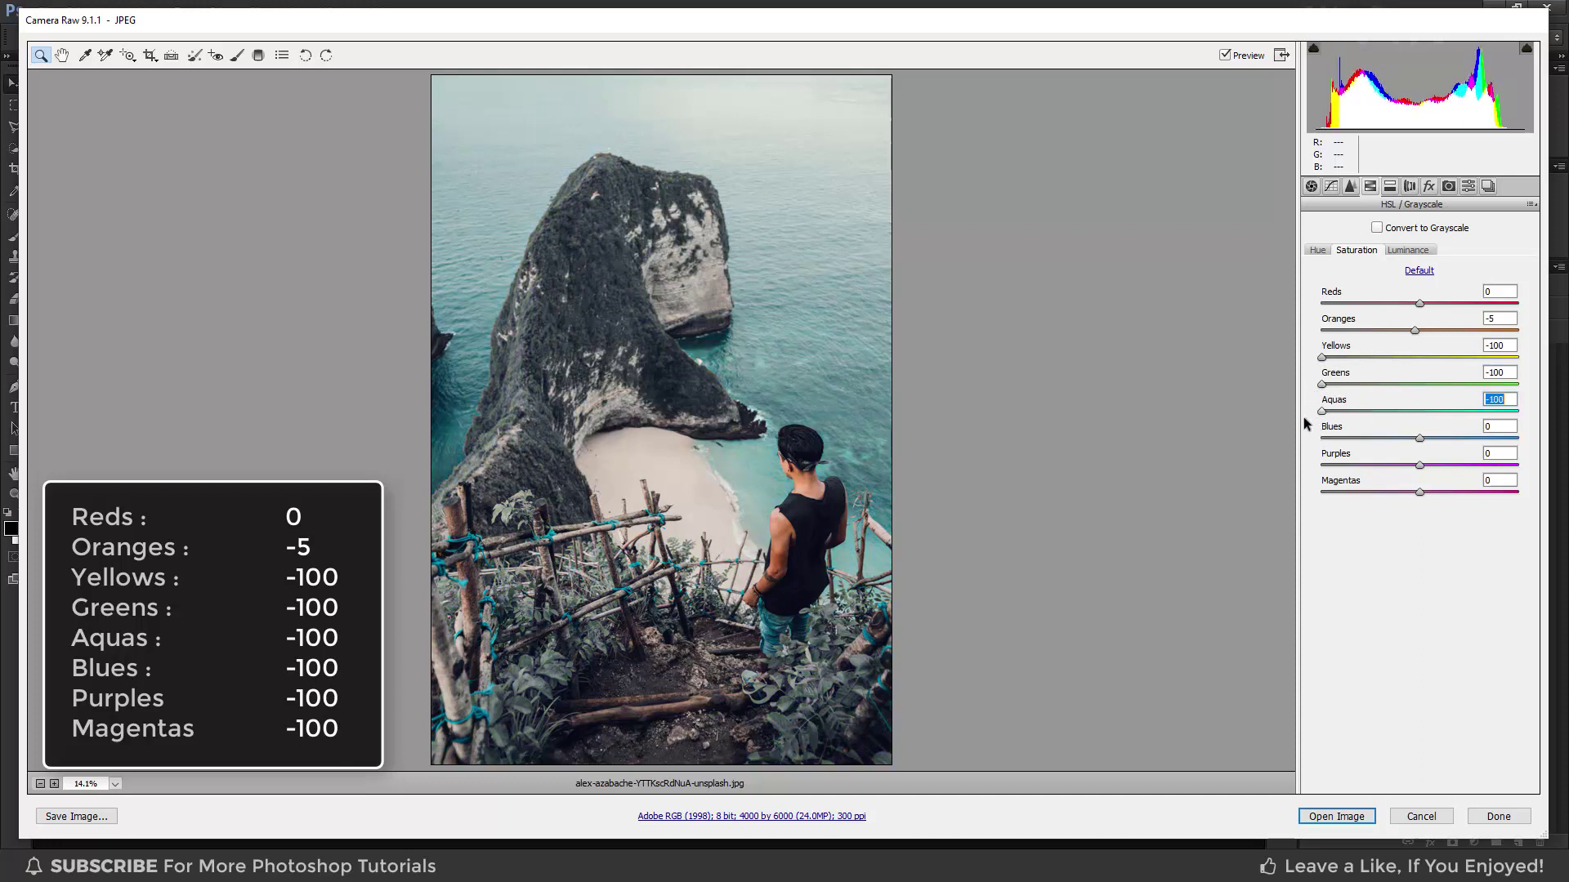
pyautogui.moveTo(1419, 438); pyautogui.dragTo(1310, 442)
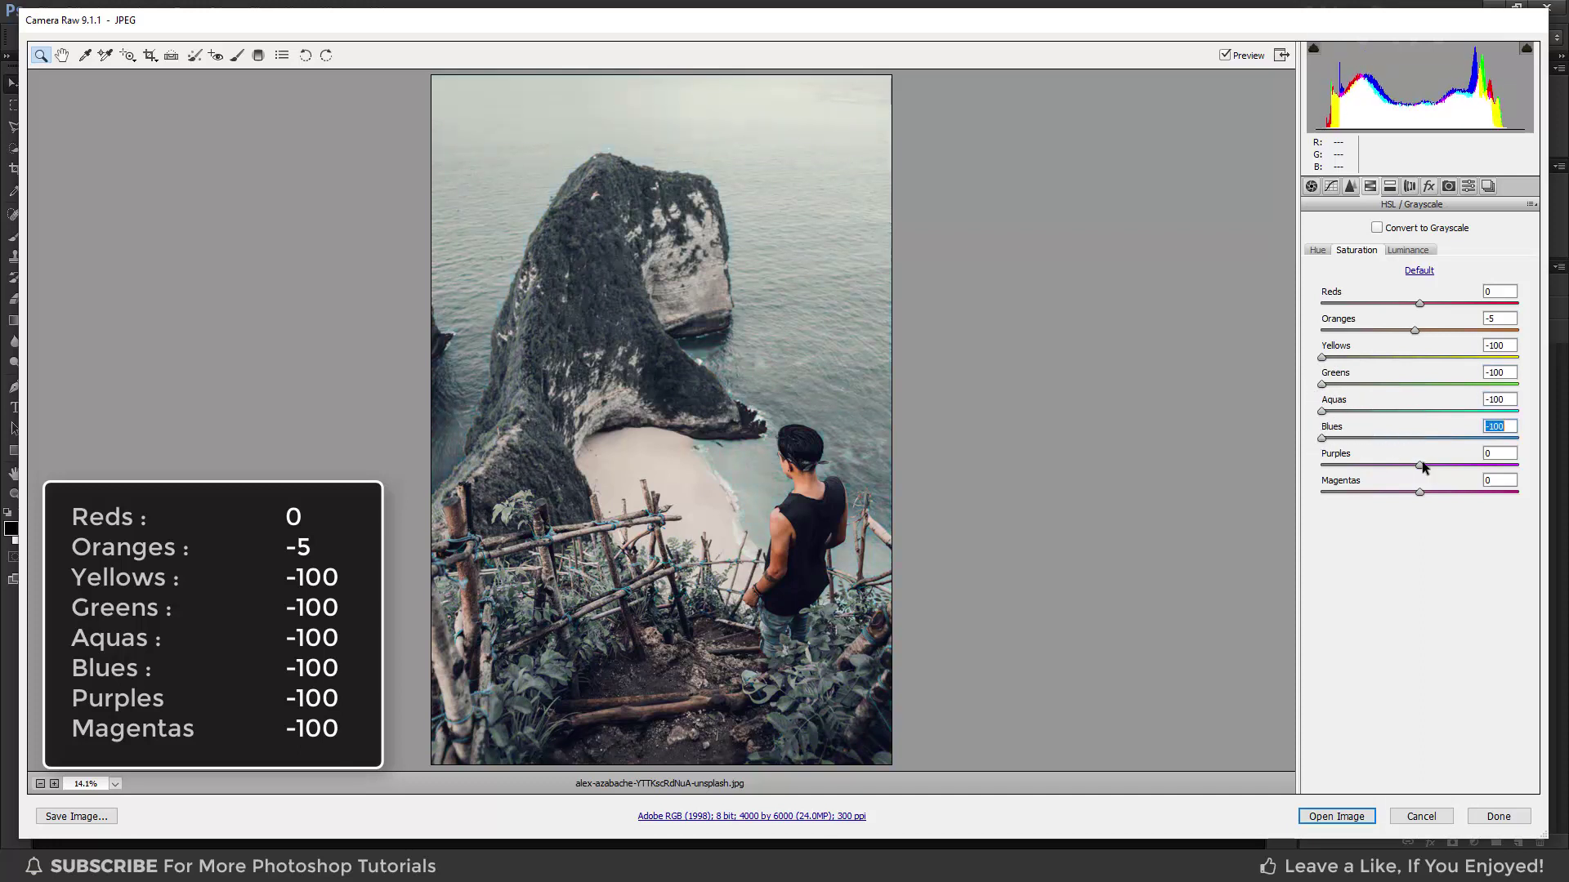
pyautogui.moveTo(1420, 466)
pyautogui.mouseDown()
pyautogui.moveTo(1341, 469)
pyautogui.moveTo(1320, 494)
pyautogui.mouseUp()
pyautogui.click(1394, 527)
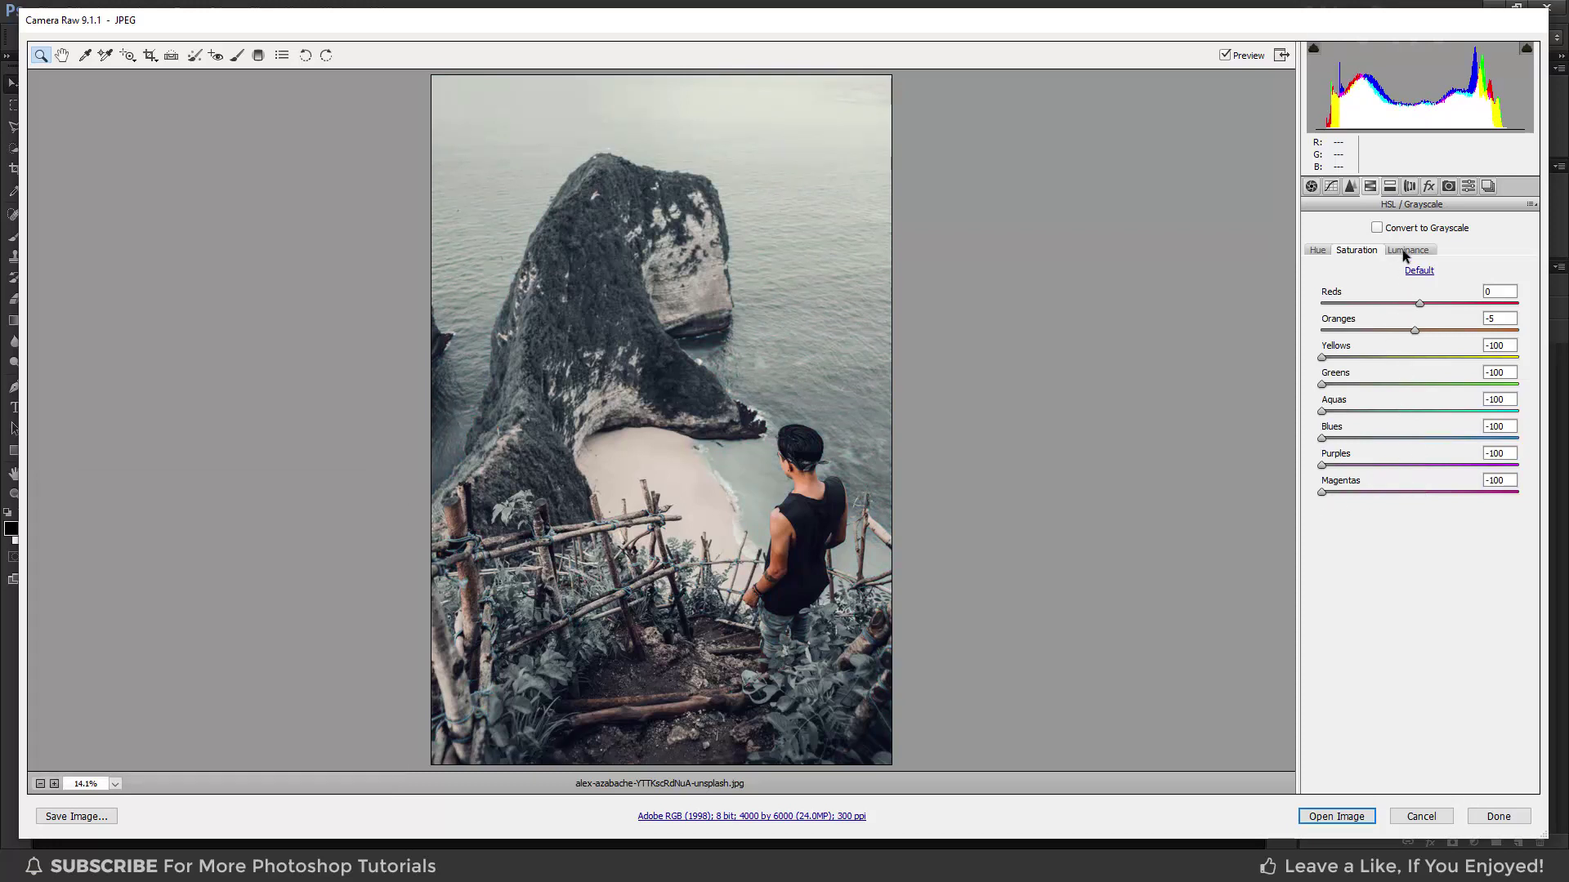
pyautogui.click(1406, 251)
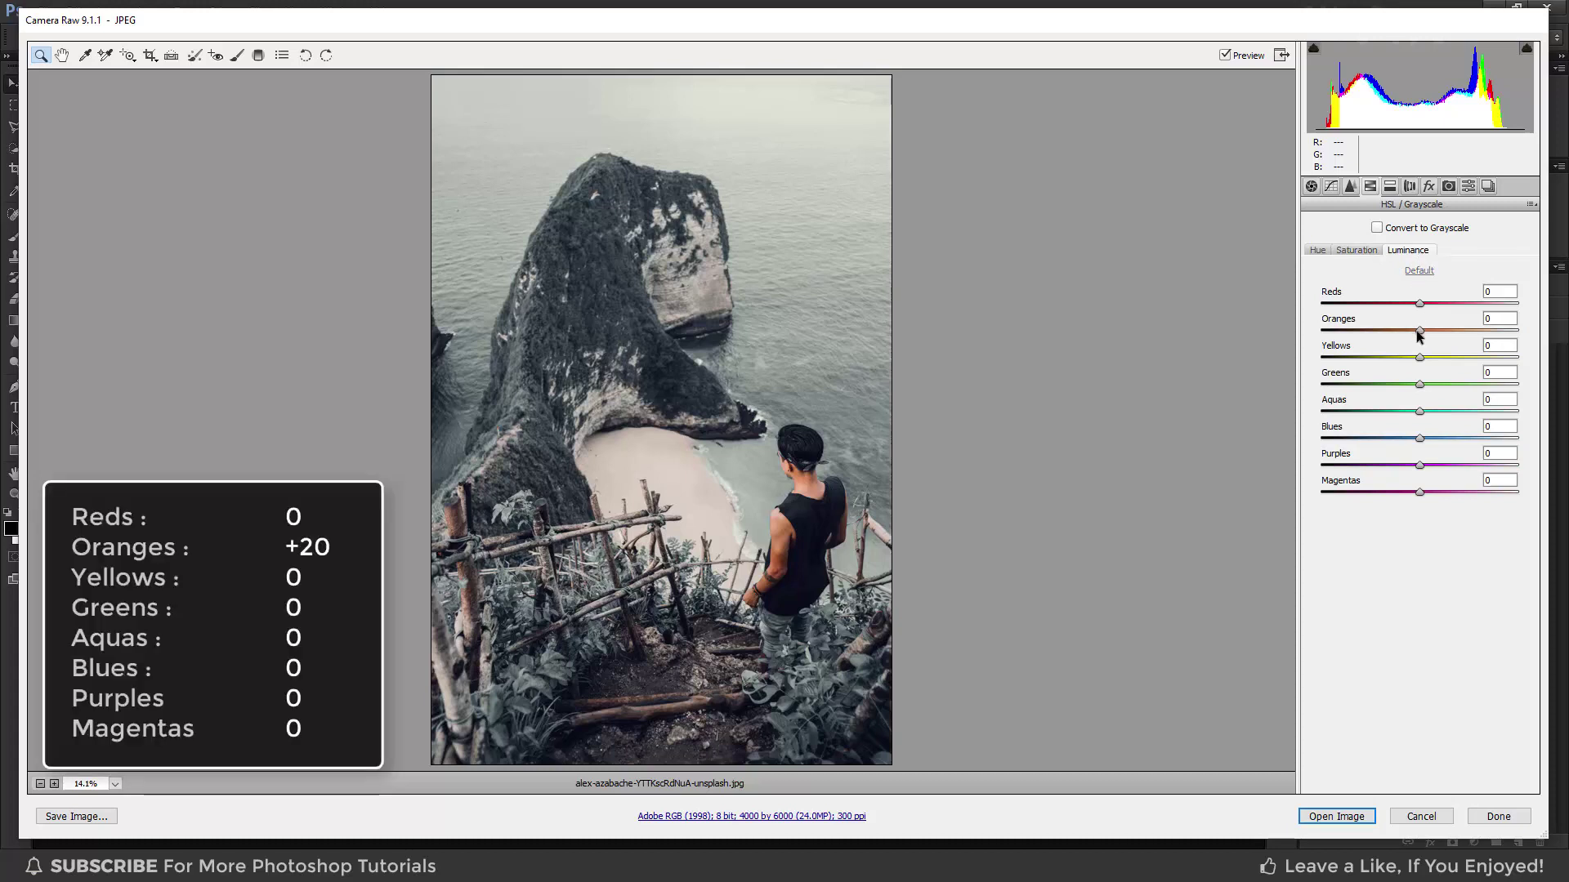
pyautogui.moveTo(1417, 331); pyautogui.dragTo(1434, 331)
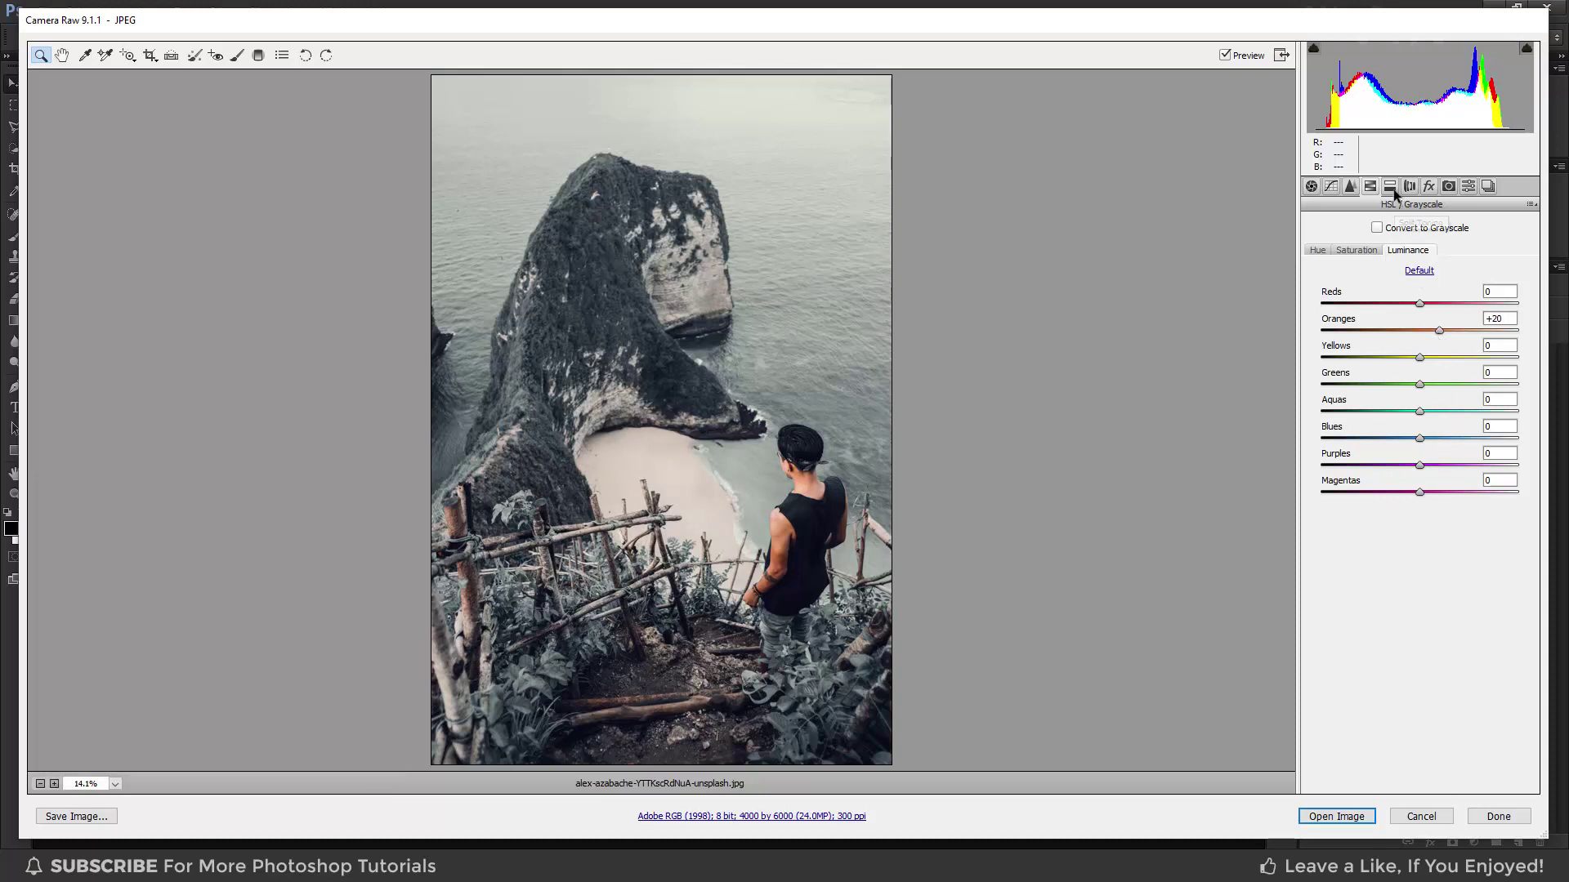
# Step: In Split Toning, set highlights Hue 35, Saturation 5 and shadows Hue 200, Saturation 10
pyautogui.click(1391, 188)
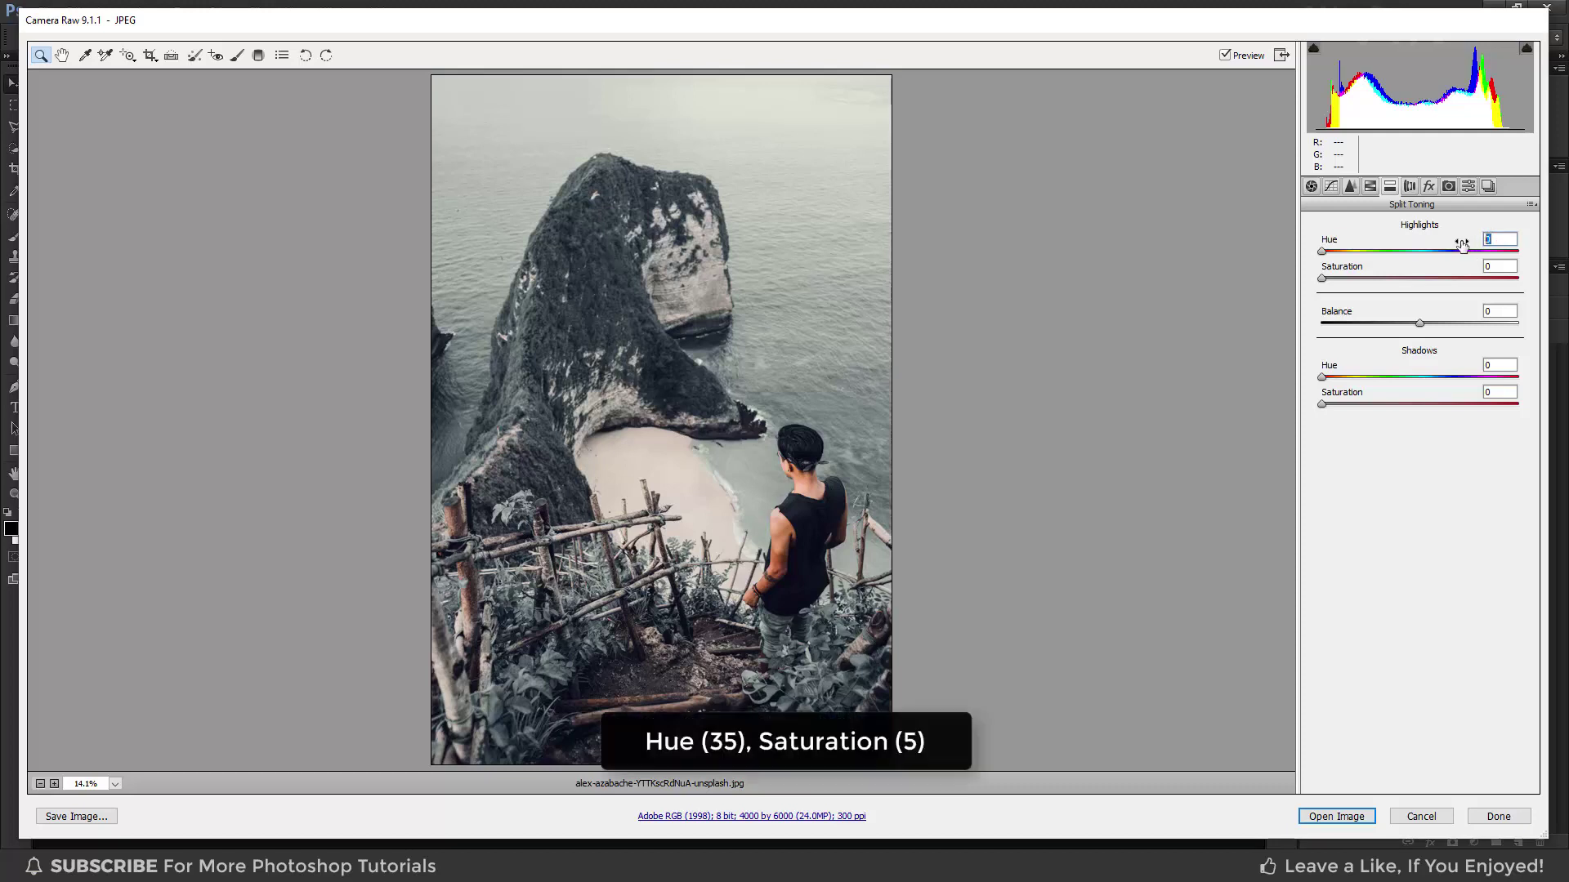
pyautogui.write('5')
pyautogui.moveTo(1322, 278); pyautogui.dragTo(1329, 277)
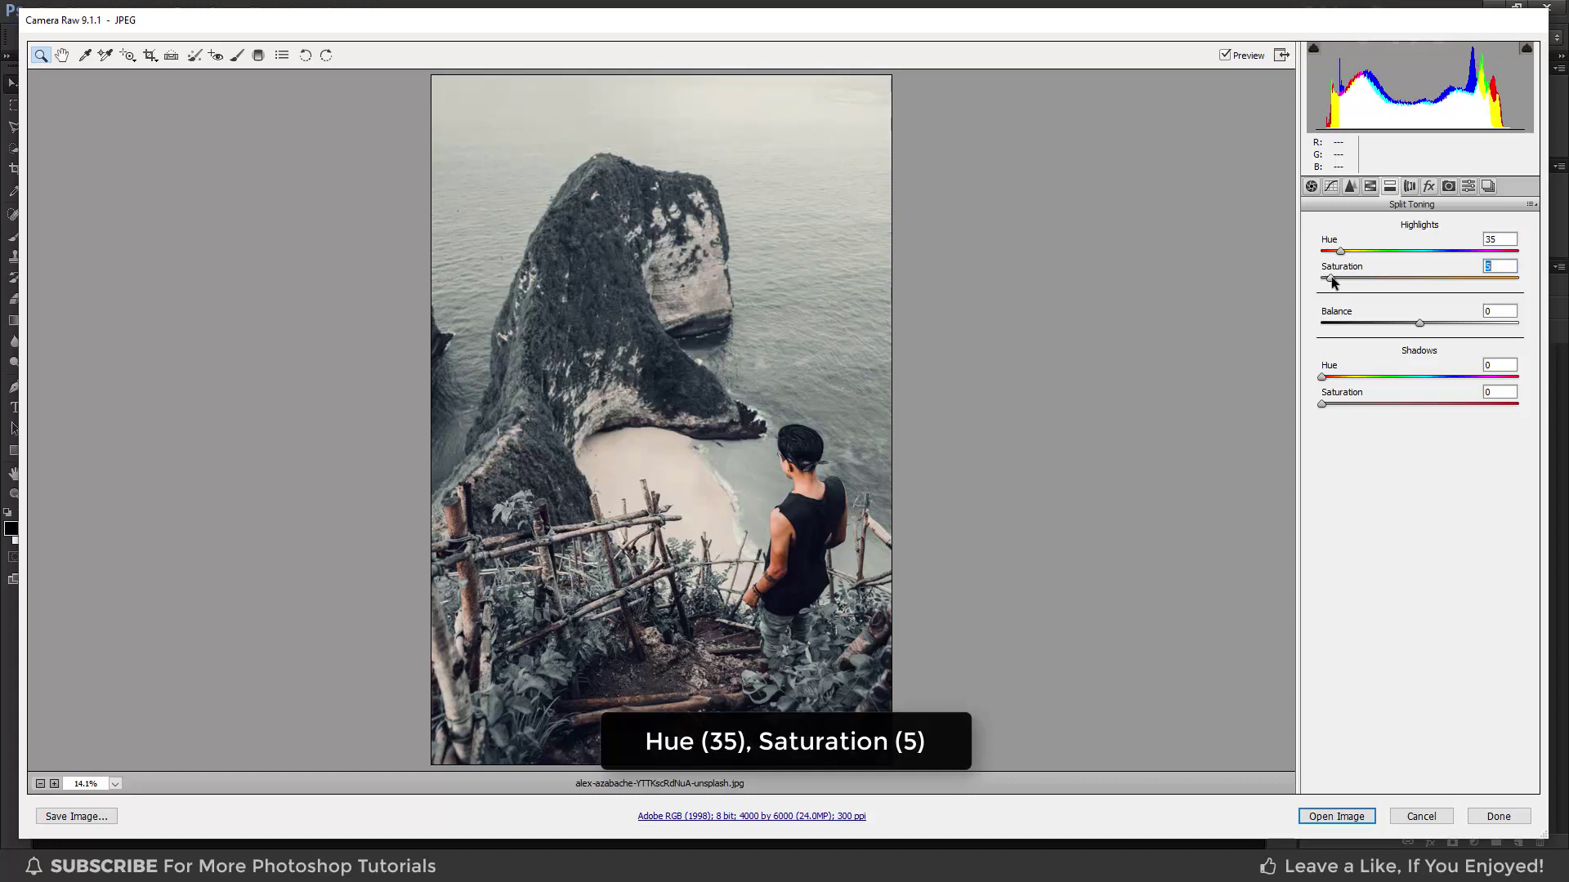
pyautogui.click(1476, 369)
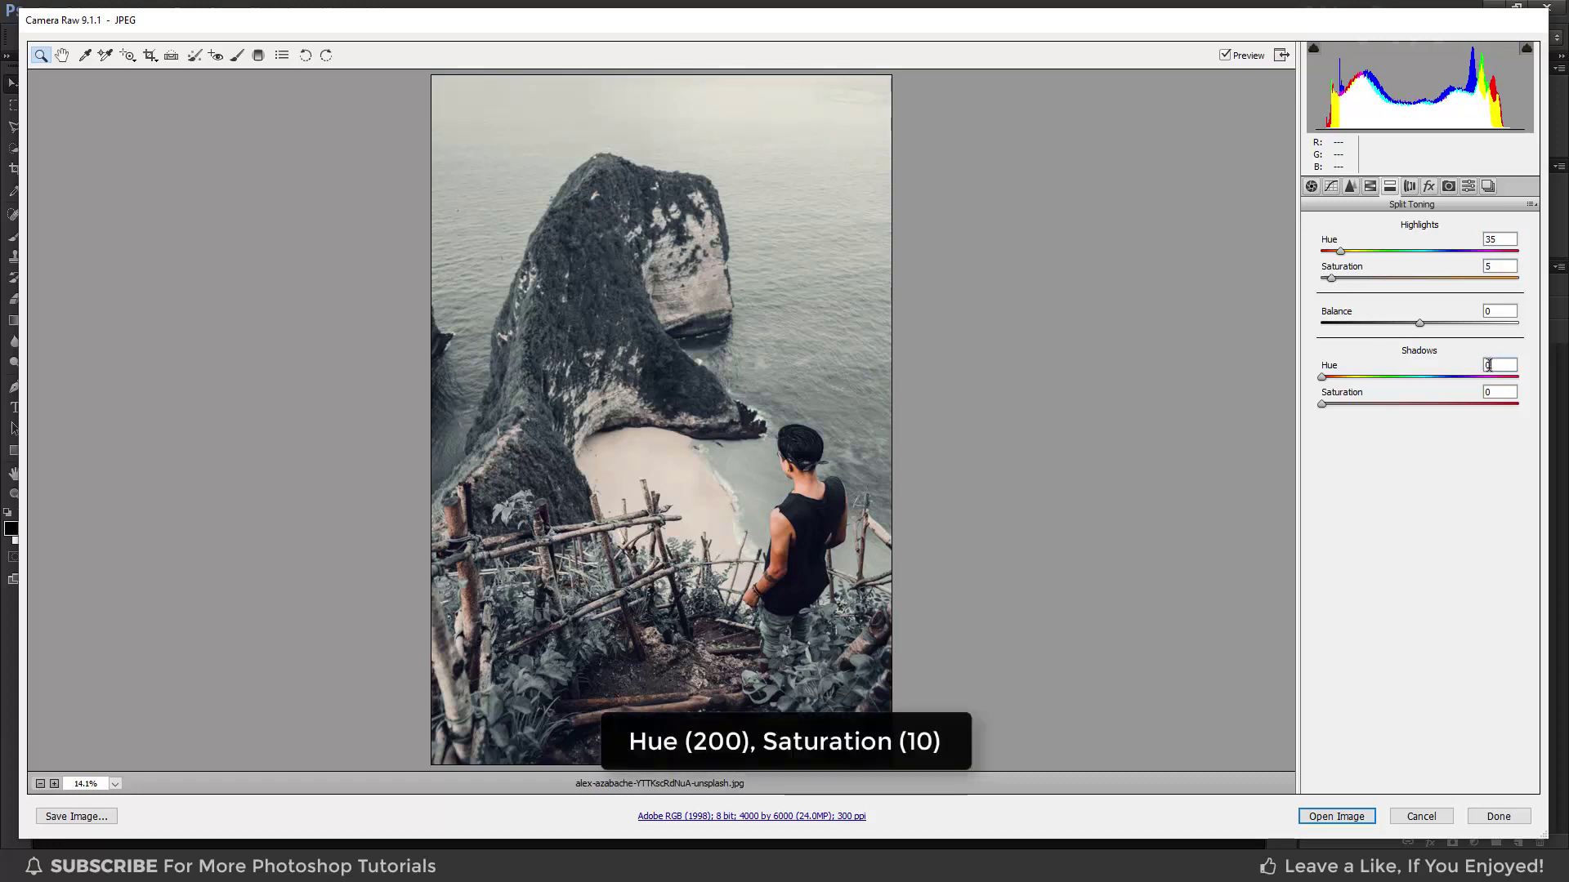
pyautogui.write('200')
pyautogui.moveTo(1324, 405); pyautogui.dragTo(1345, 409)
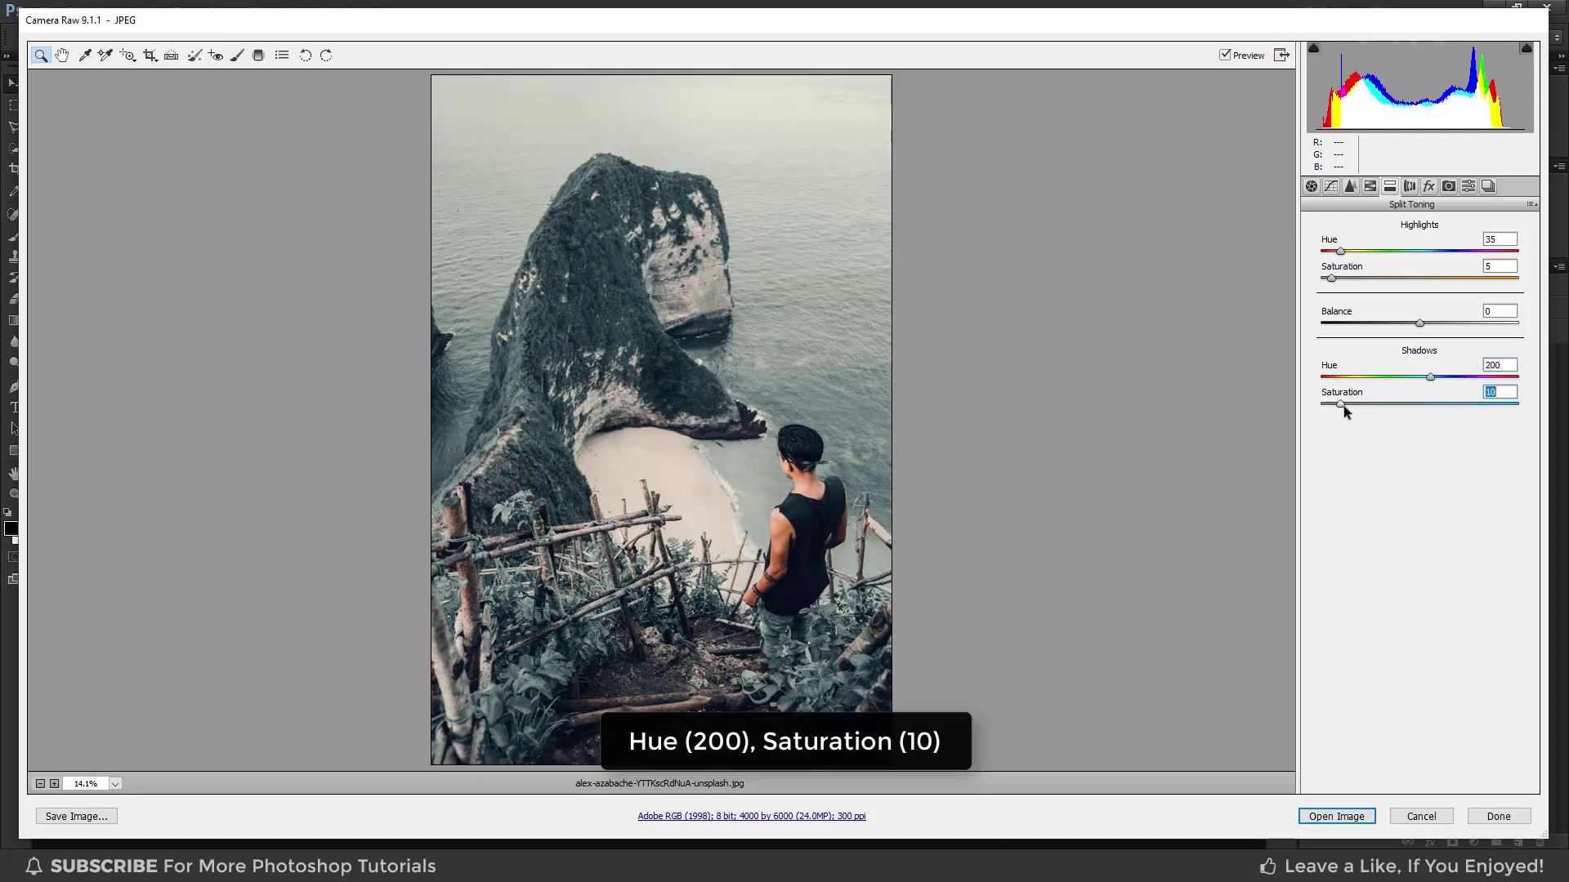
pyautogui.click(1391, 449)
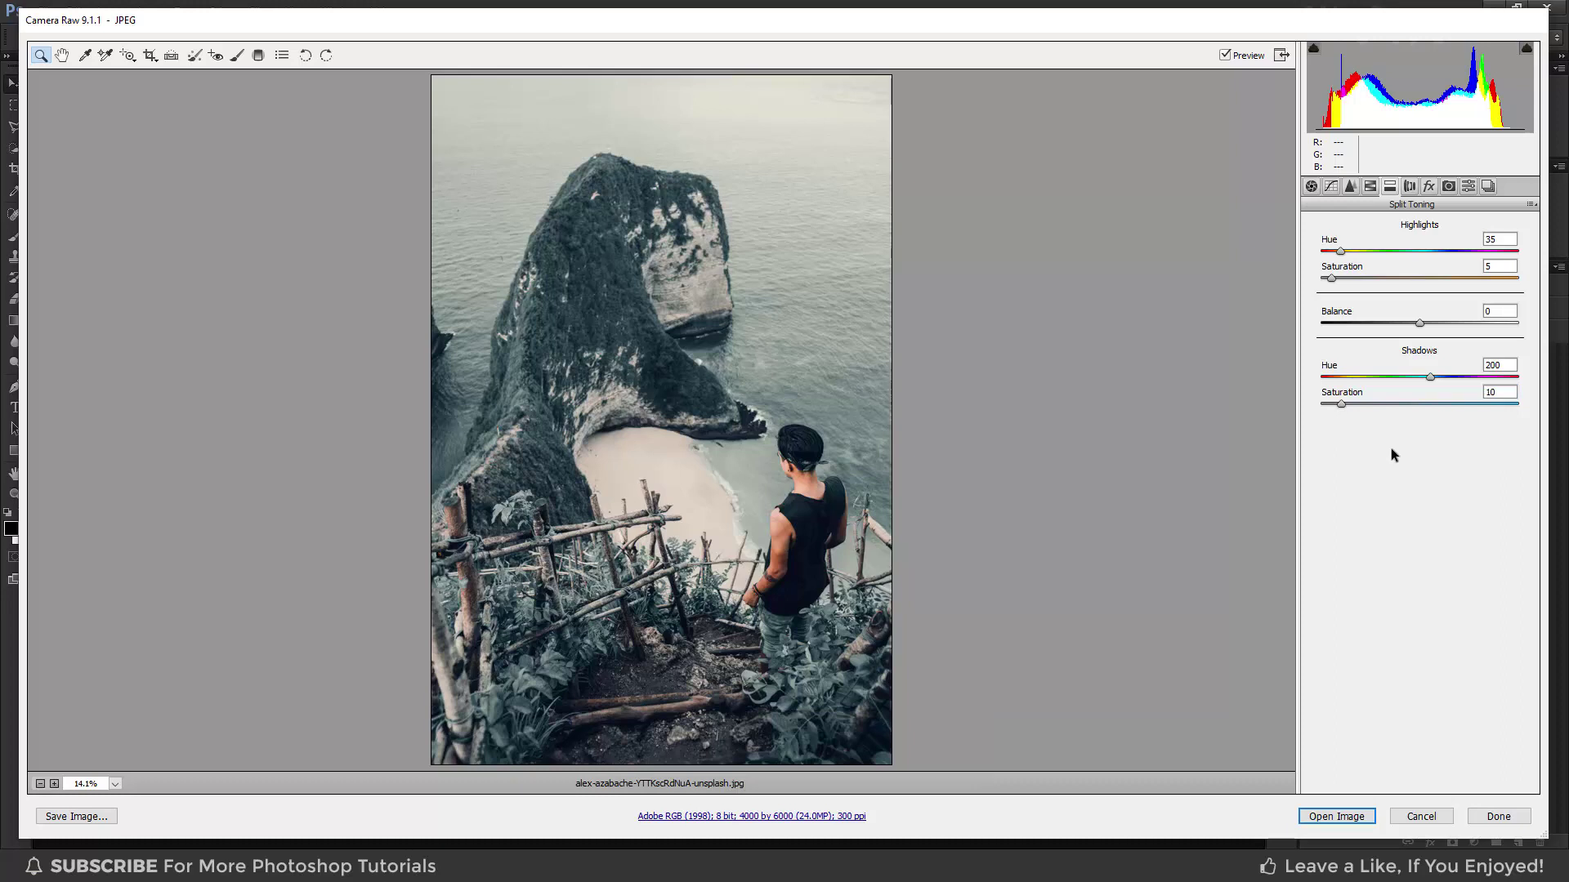
# Step: Show the empty Presets panel and toggle Preview to compare the grade with the original
pyautogui.click(1467, 188)
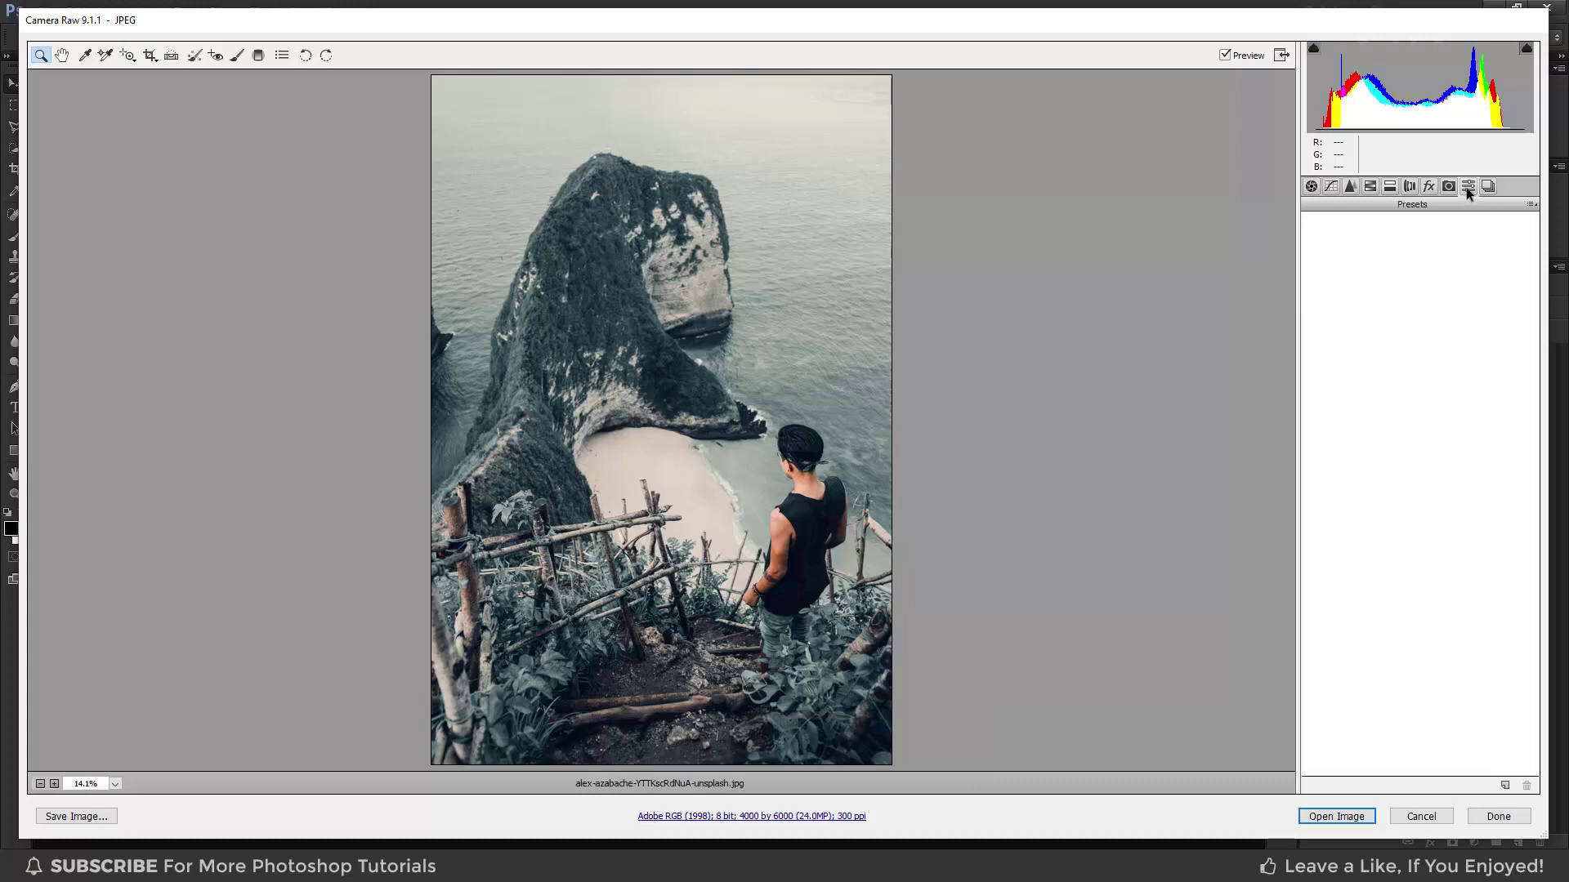
pyautogui.click(1225, 56)
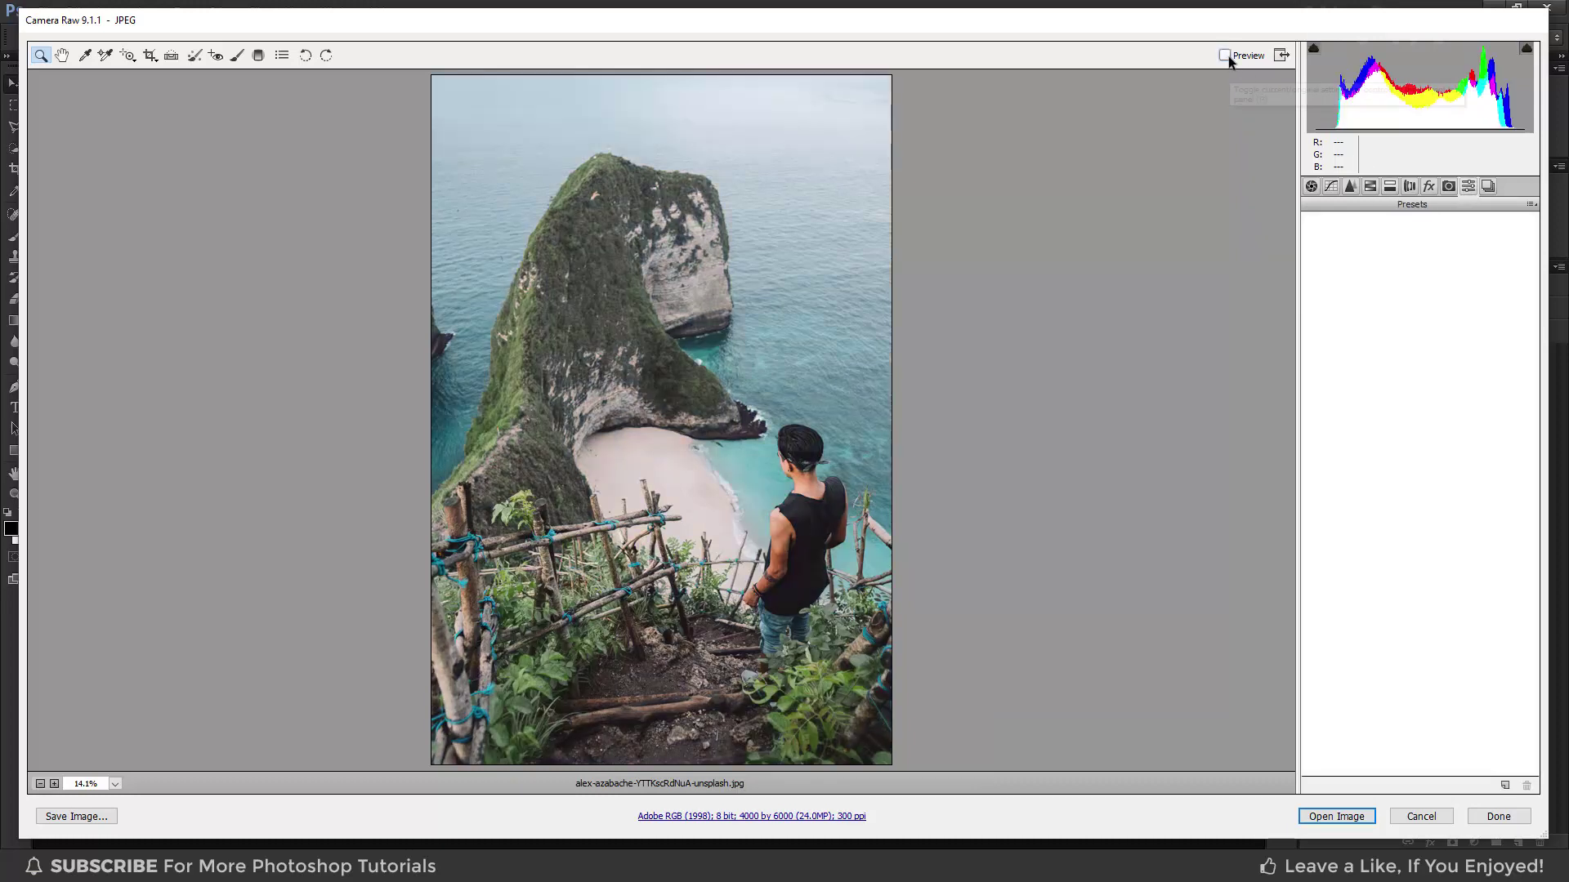
pyautogui.click(1226, 56)
pyautogui.click(1225, 57)
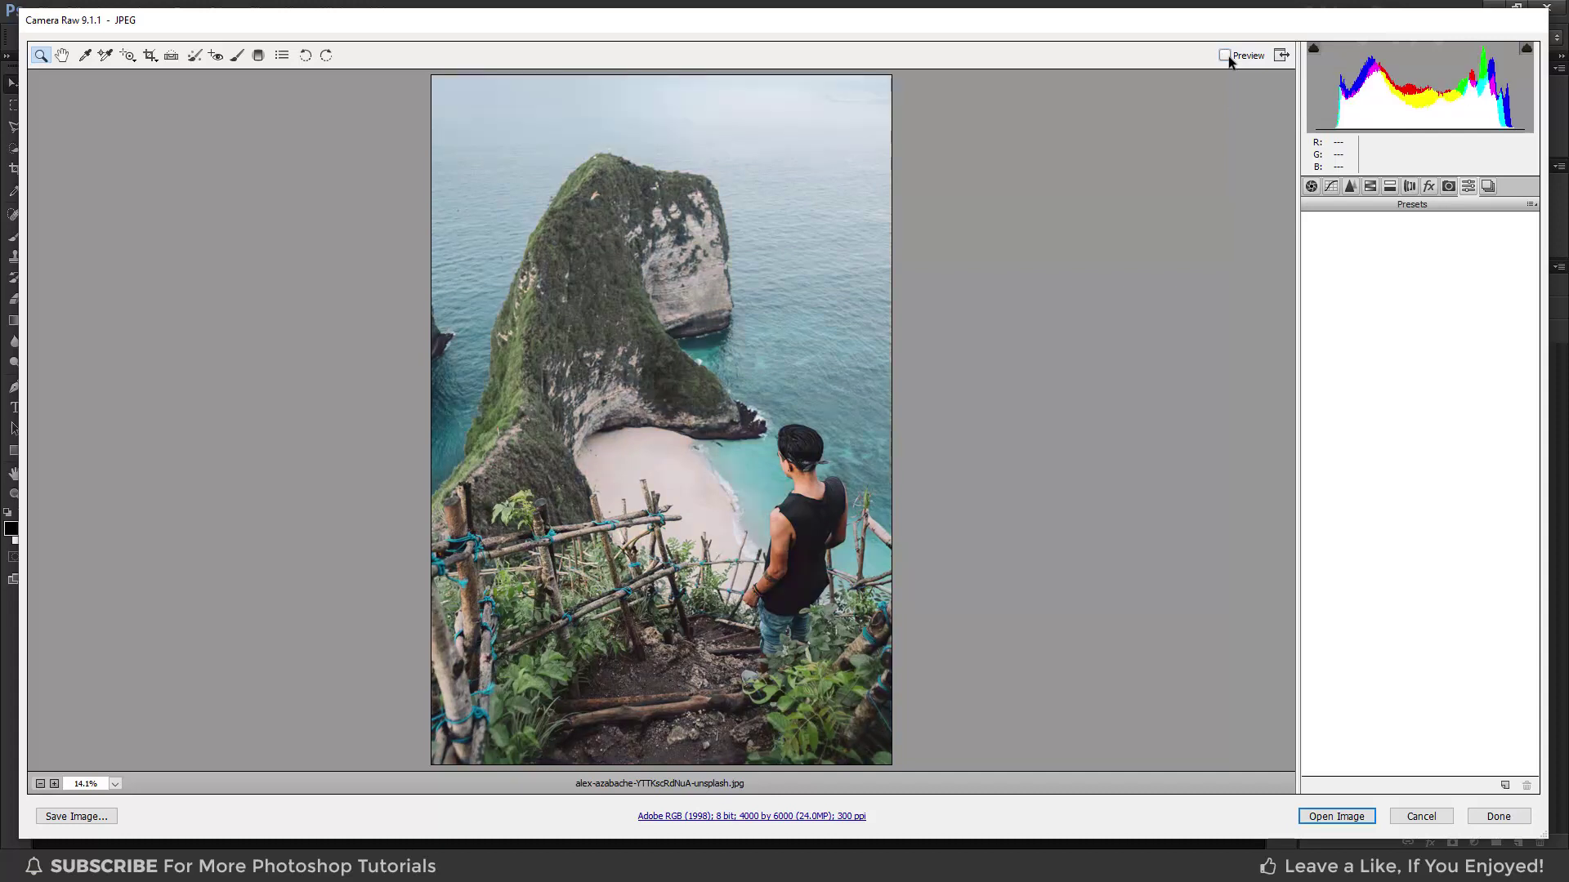
pyautogui.click(1225, 56)
pyautogui.click(1226, 56)
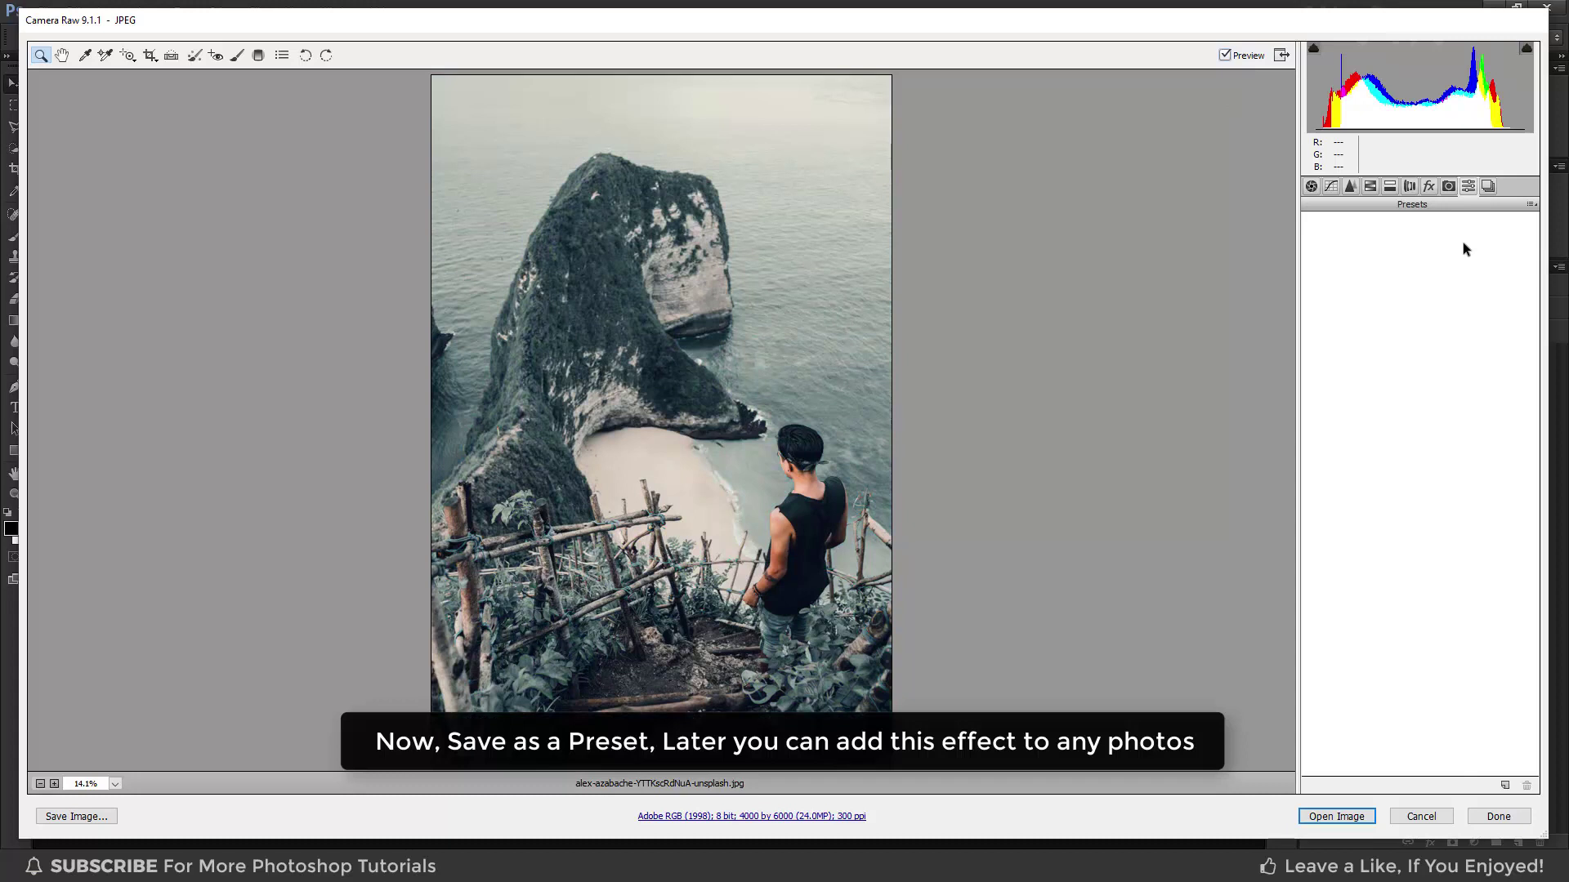
# Step: Use Save Settings to store the current adjustments as the preset 'Faded Moody - Color Grade'
pyautogui.click(1531, 204)
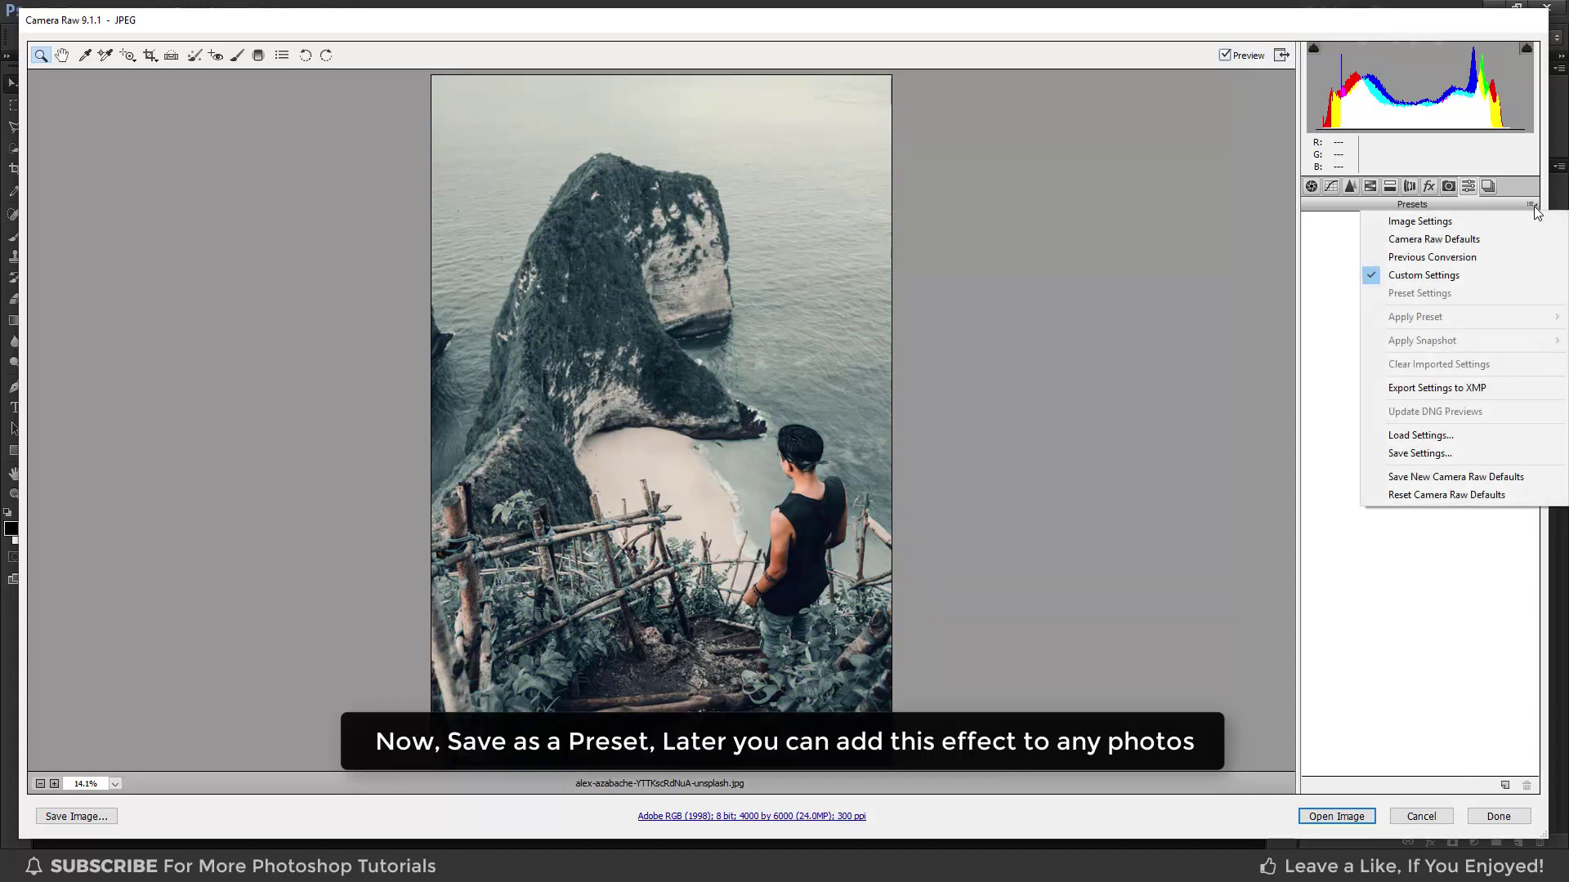
pyautogui.click(1455, 455)
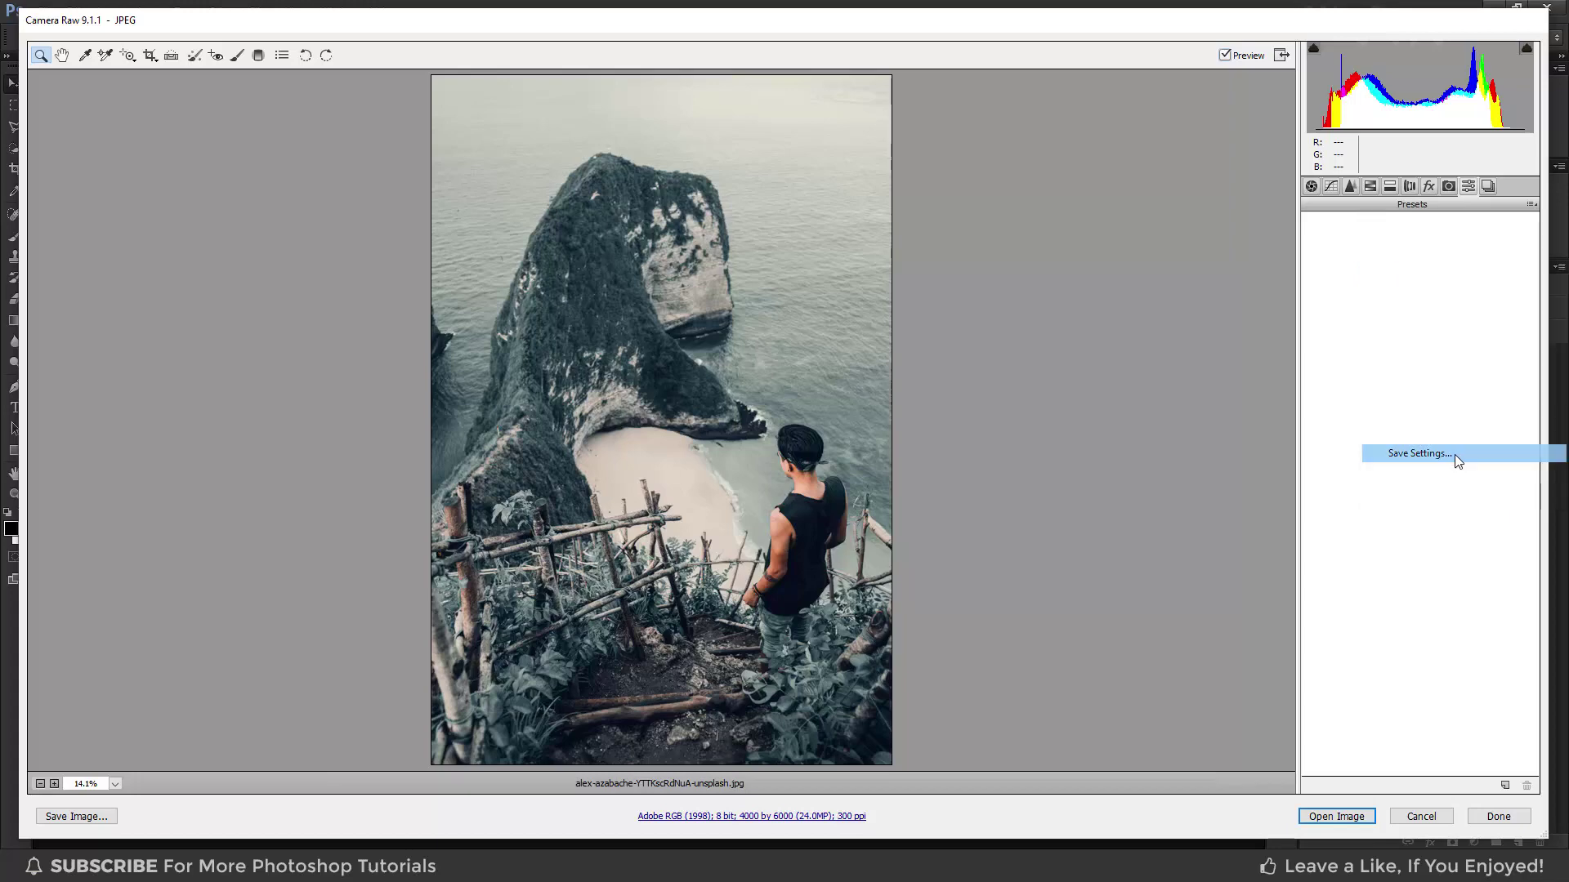
pyautogui.click(904, 132)
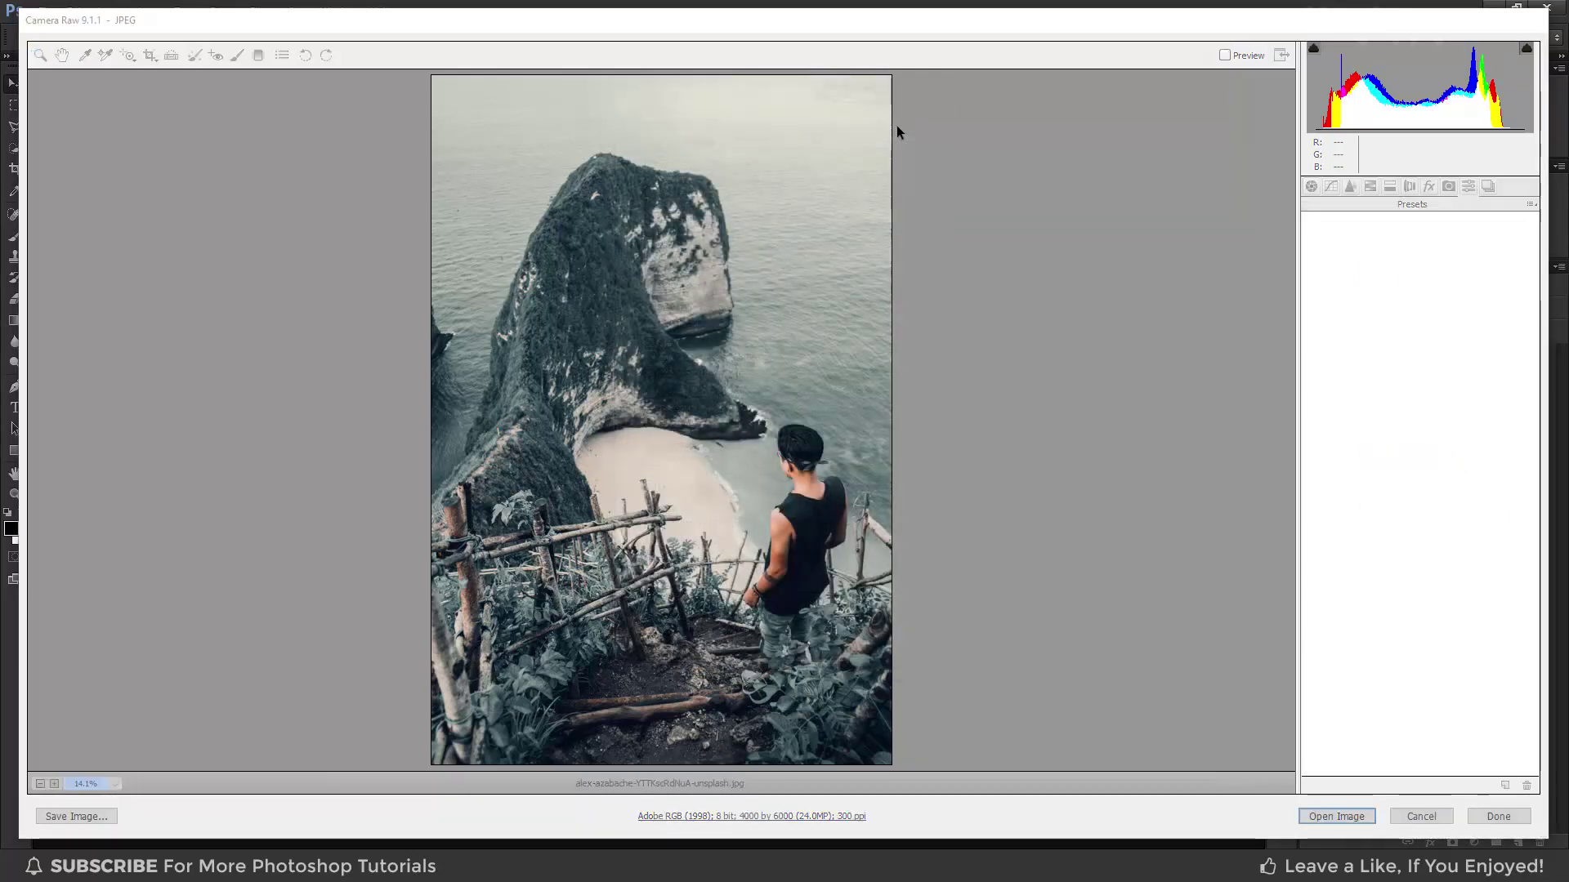
pyautogui.moveTo(360, 390); pyautogui.dragTo(131, 389)
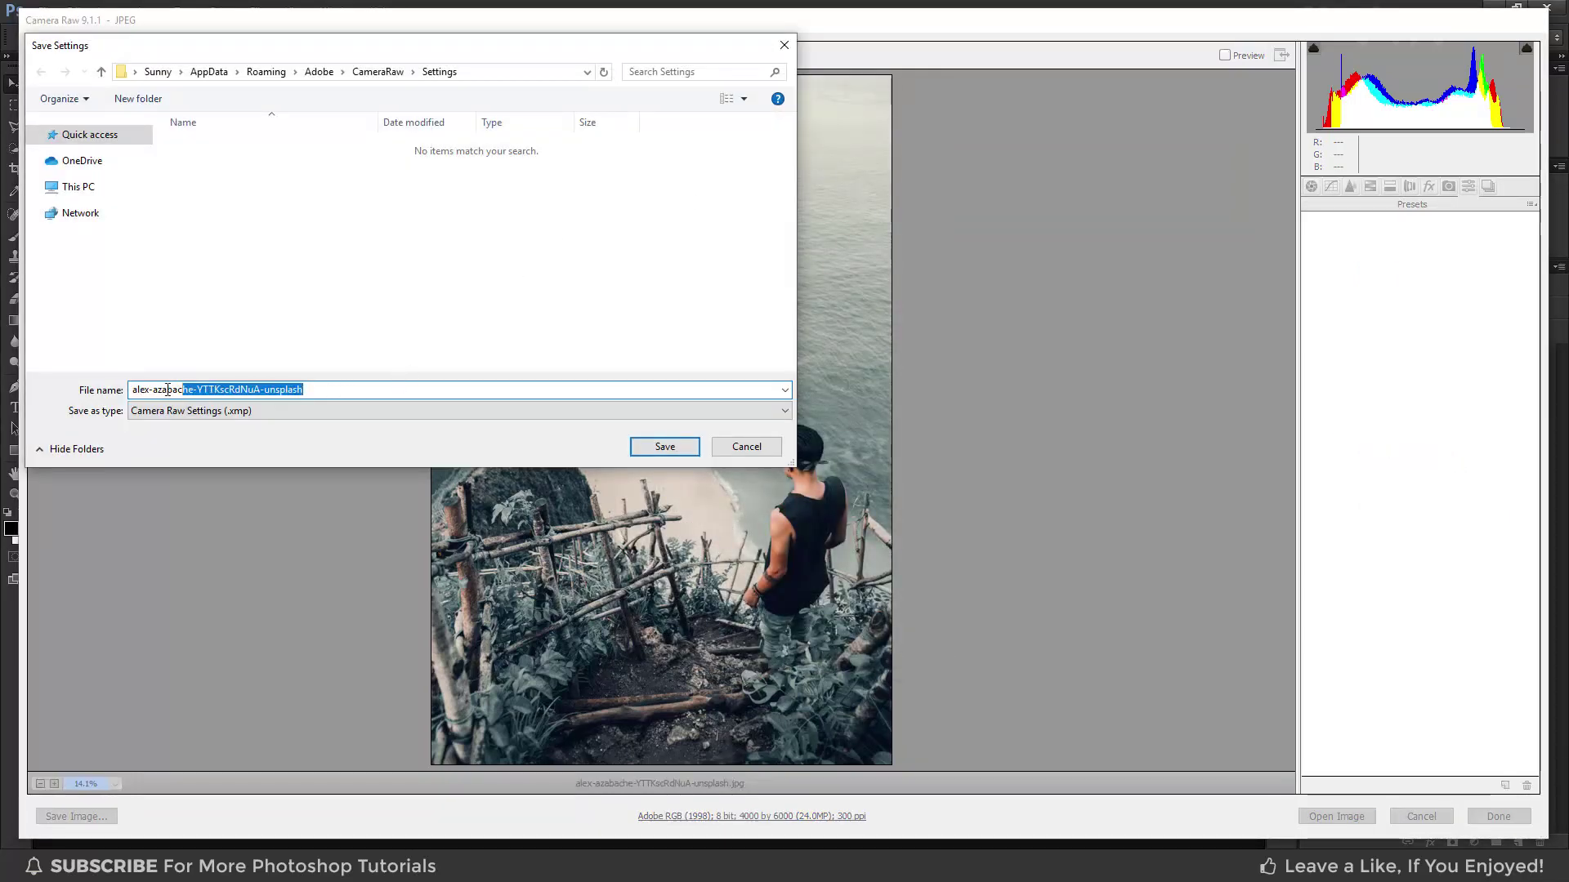
pyautogui.write('Faded Moody - Color Grade')
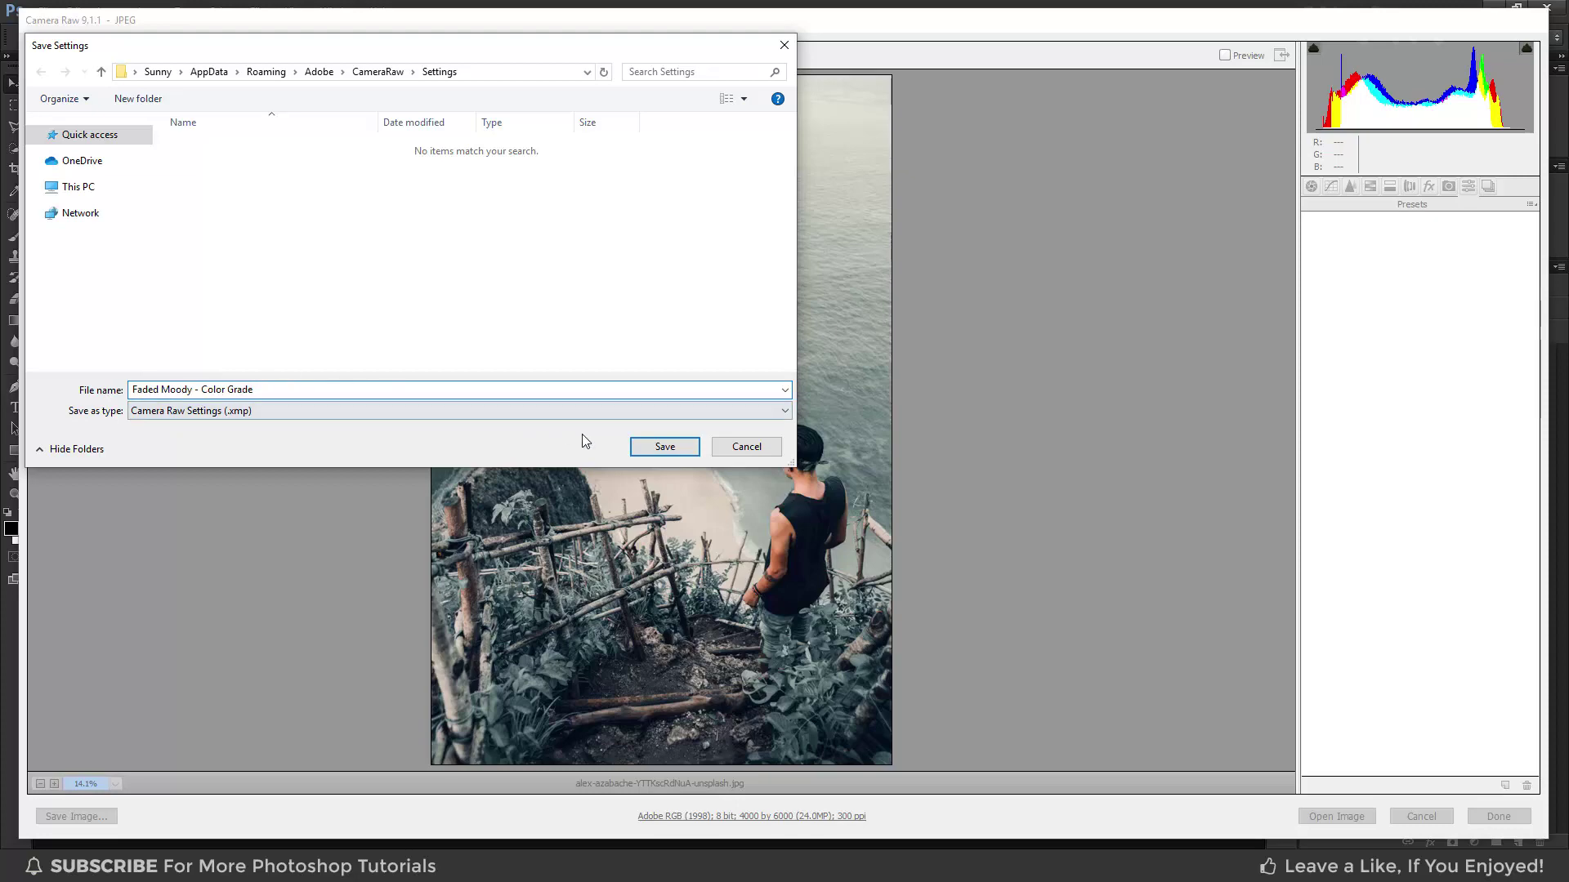
pyautogui.click(659, 447)
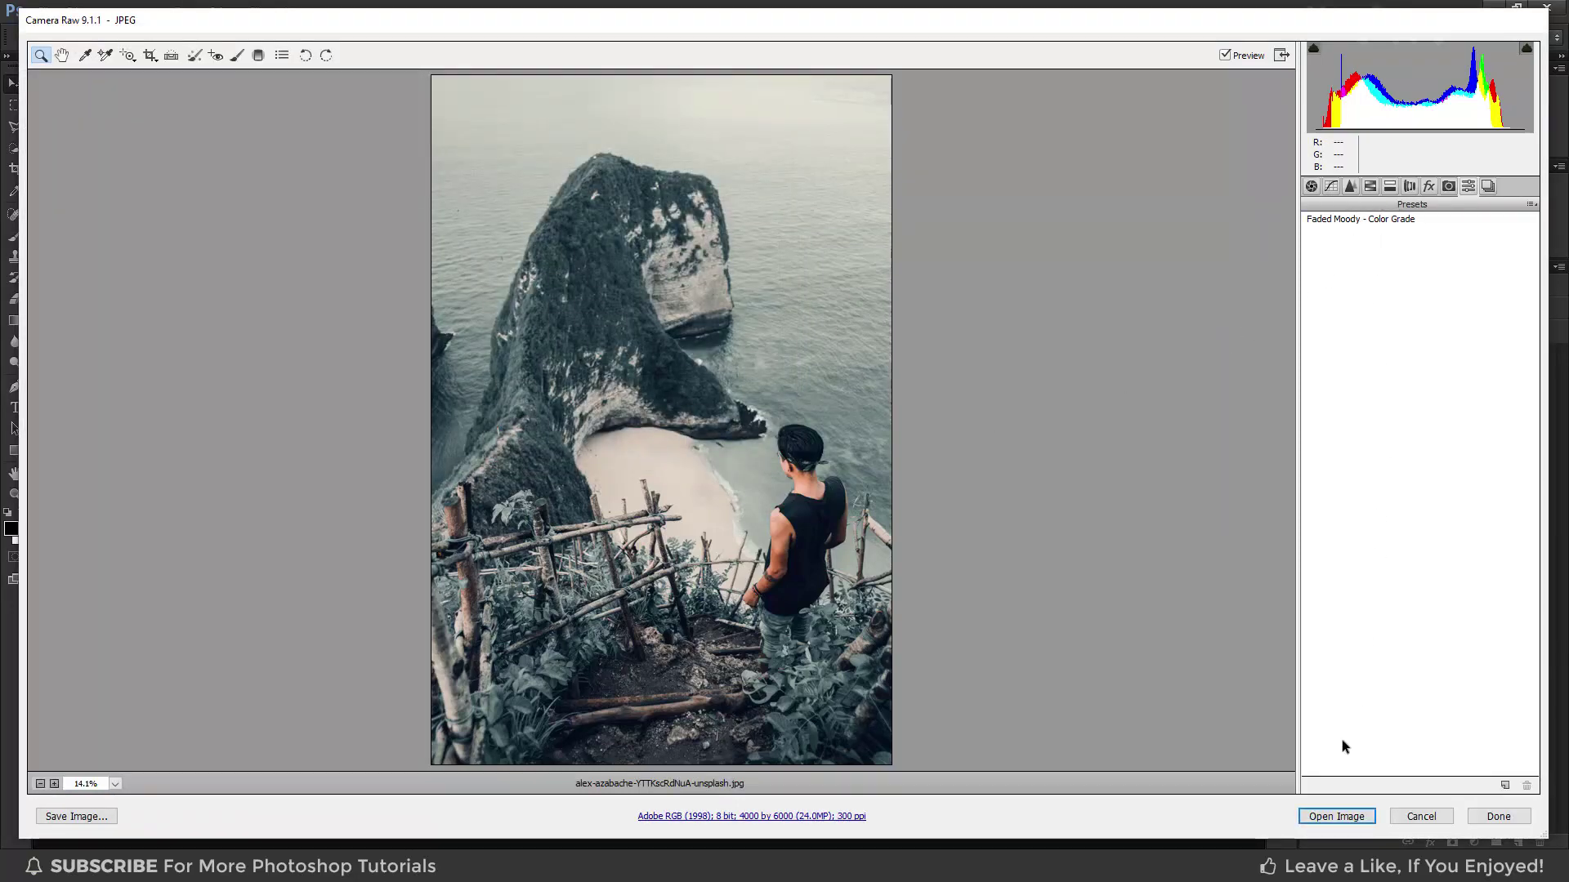
# Step: Open the graded coastal photo in the workspace, then close it without saving
pyautogui.click(1336, 816)
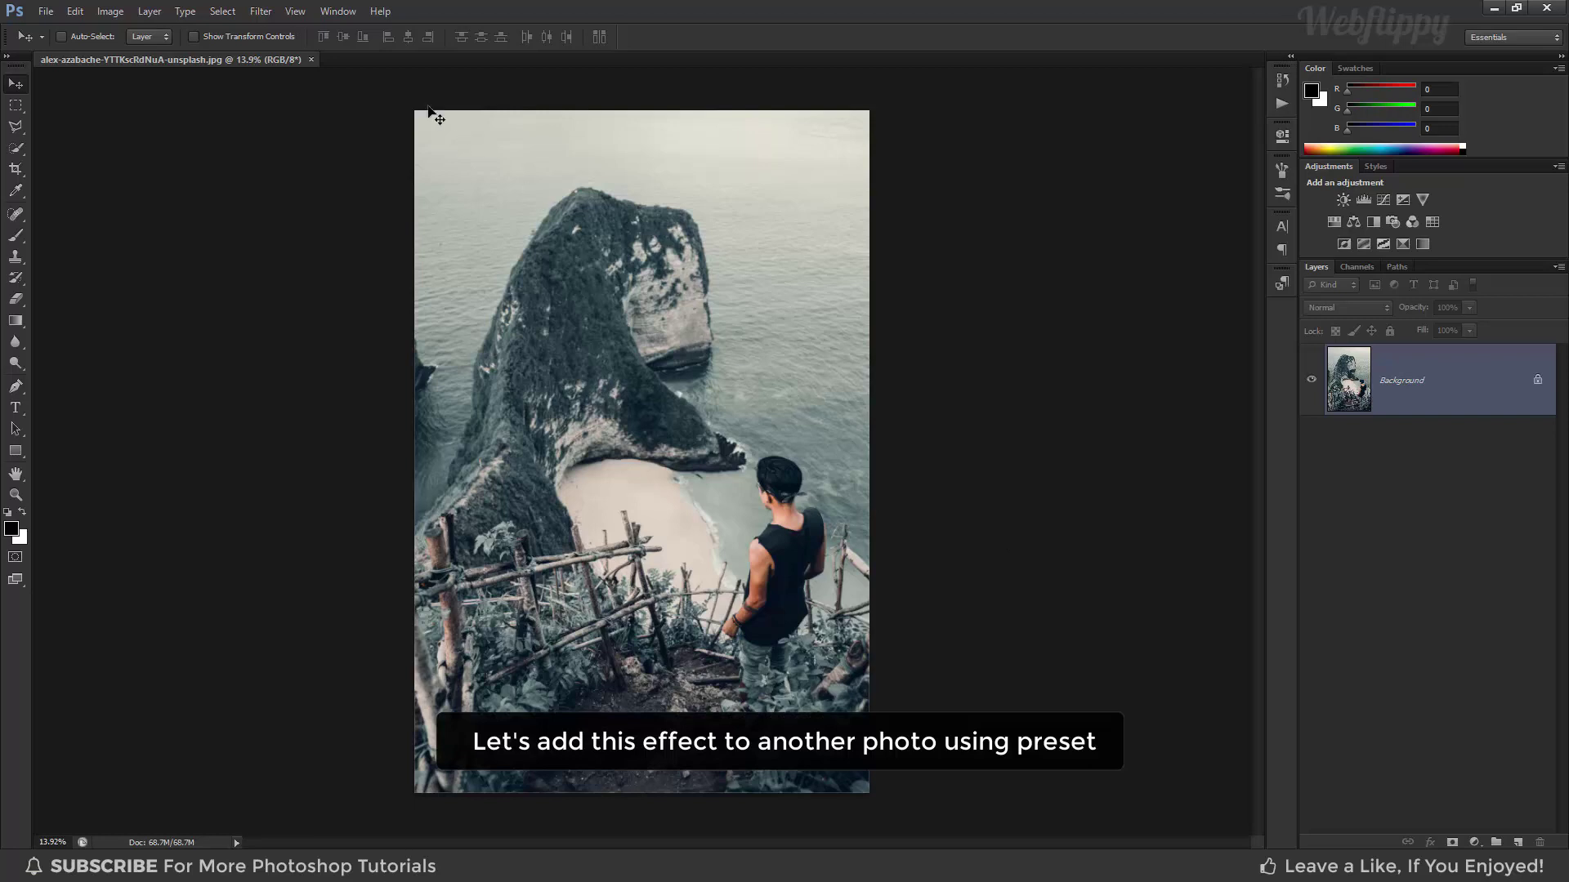
pyautogui.click(311, 60)
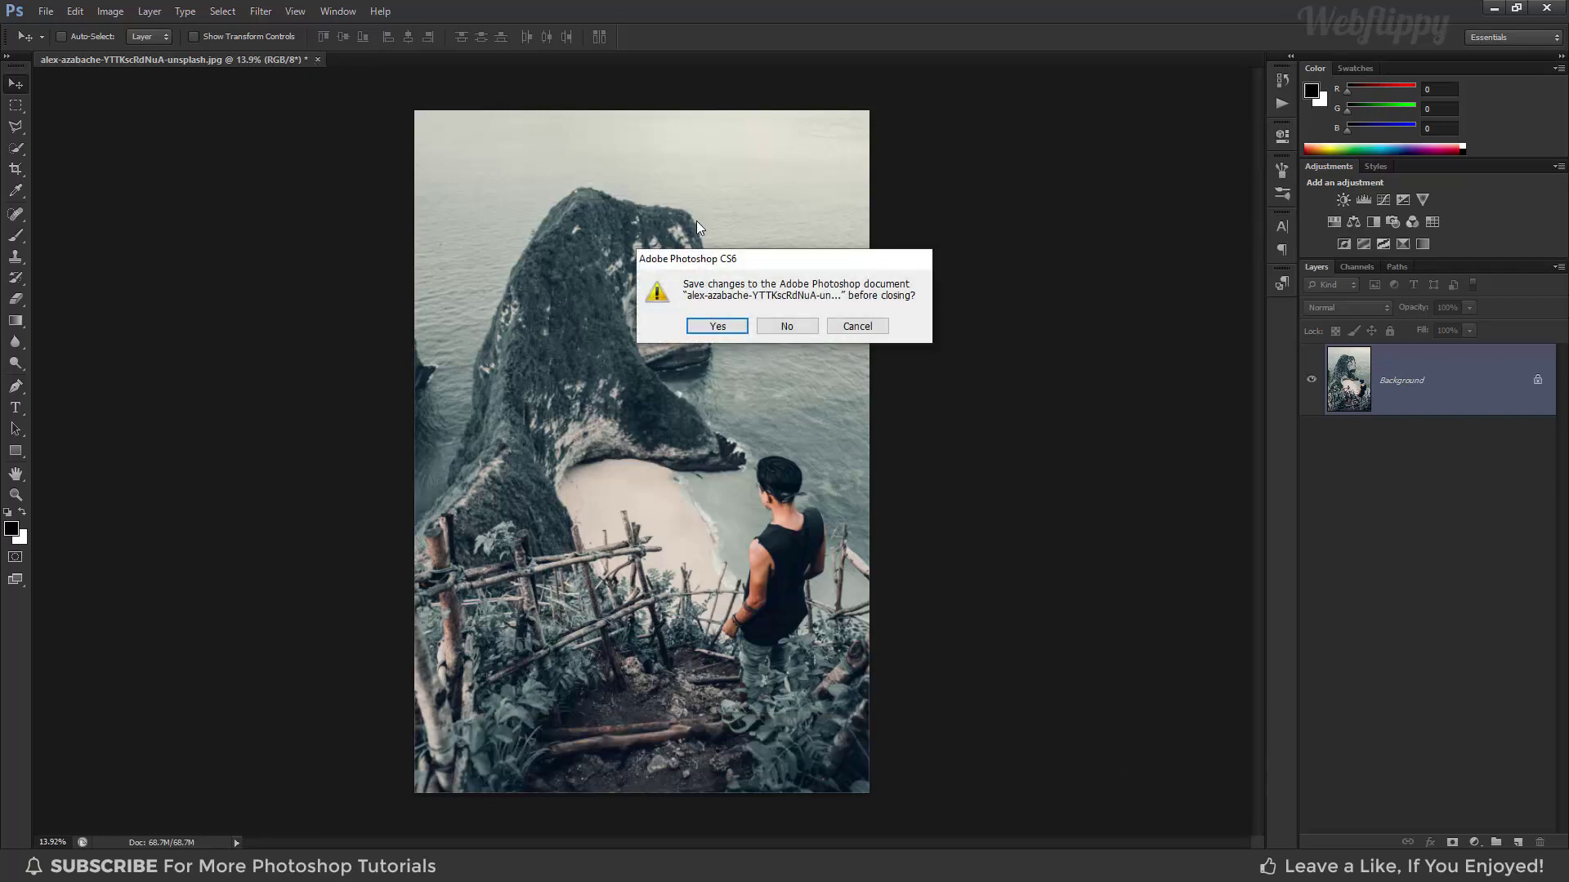
pyautogui.click(776, 326)
# Step: Open the lakeside photo of the woman on rocks in Camera Raw
pyautogui.click(49, 14)
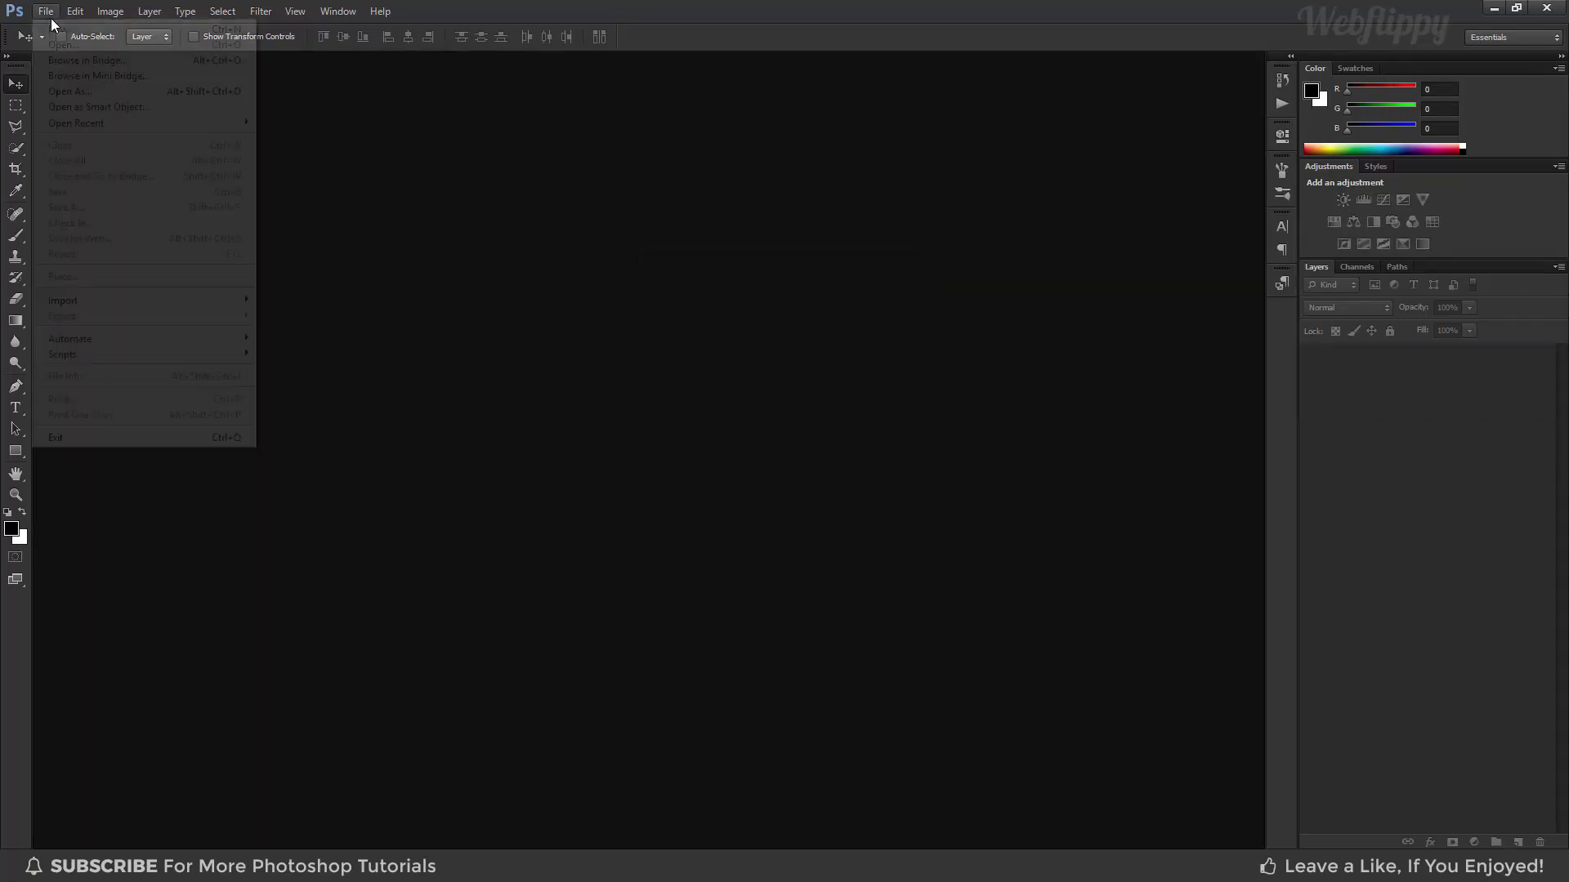
pyautogui.click(85, 91)
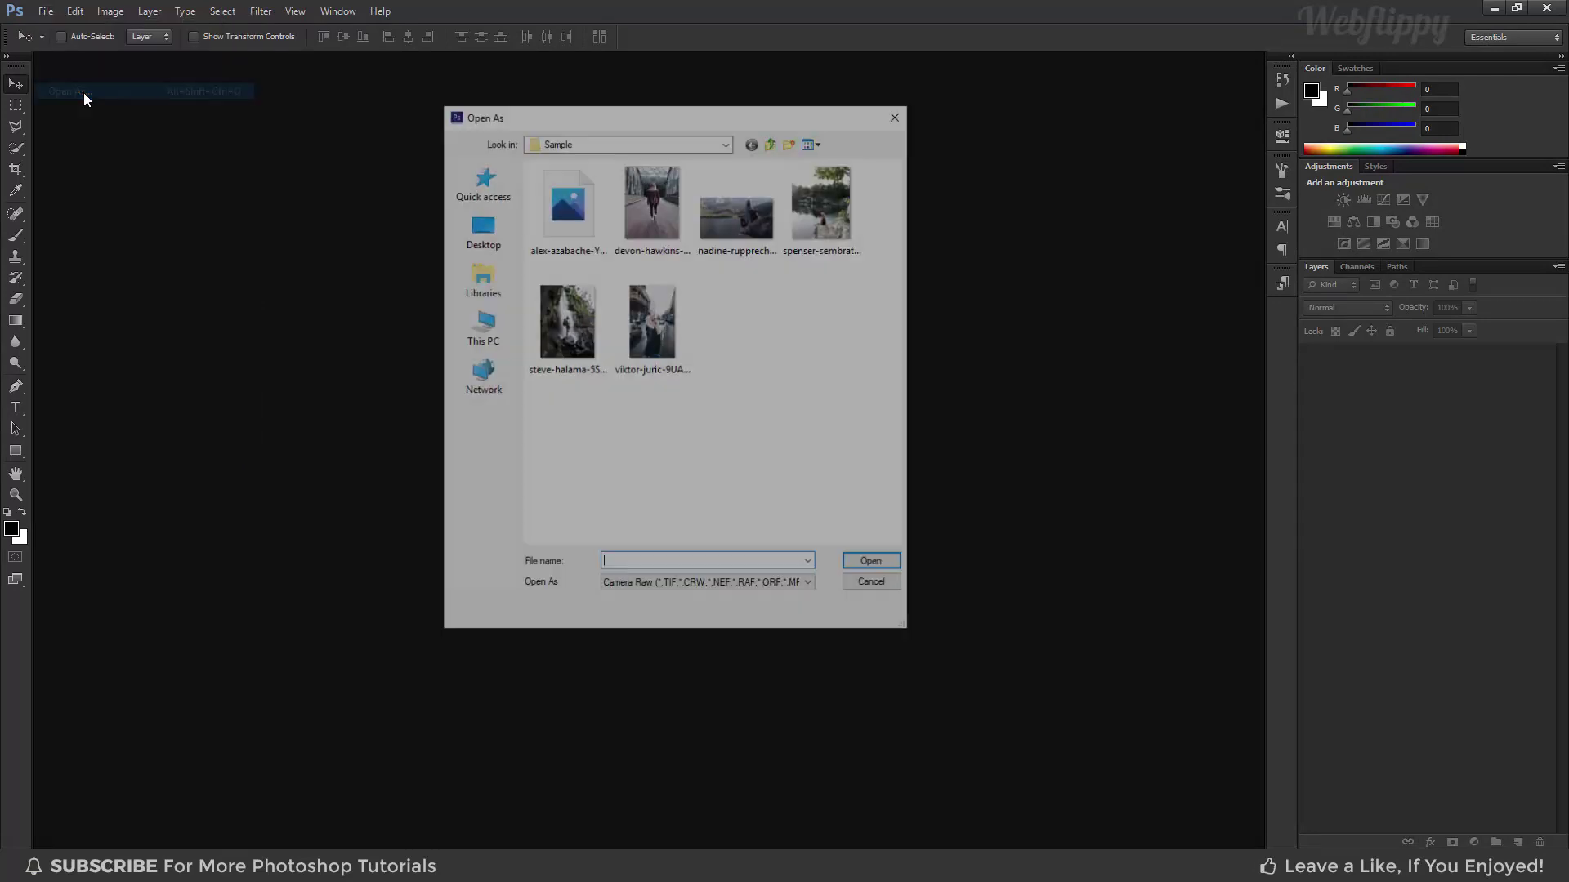
pyautogui.click(791, 218)
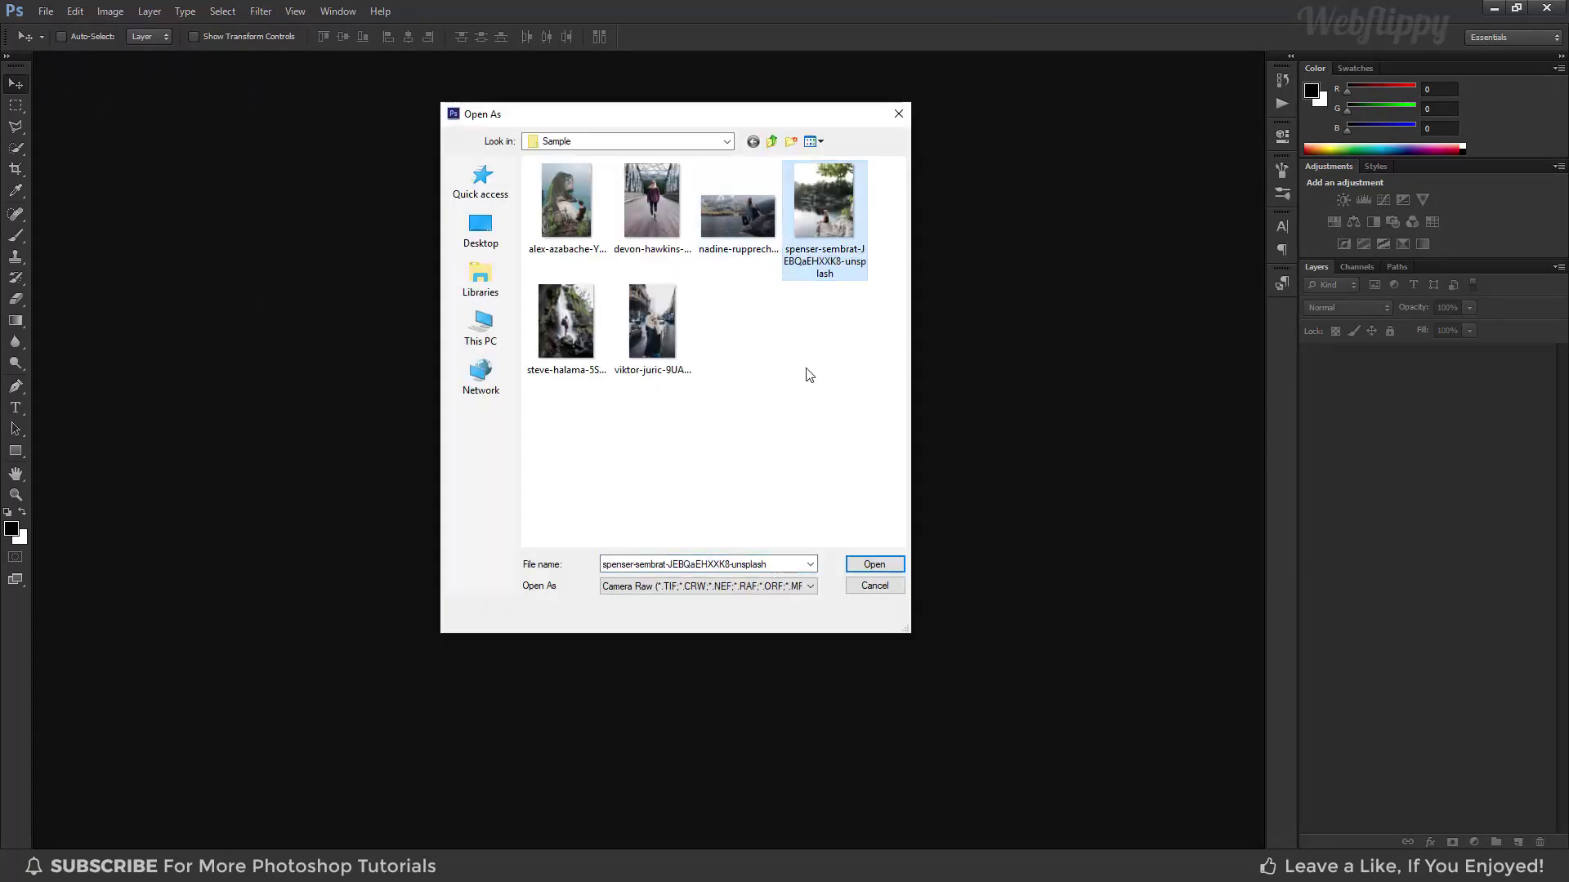
pyautogui.click(858, 565)
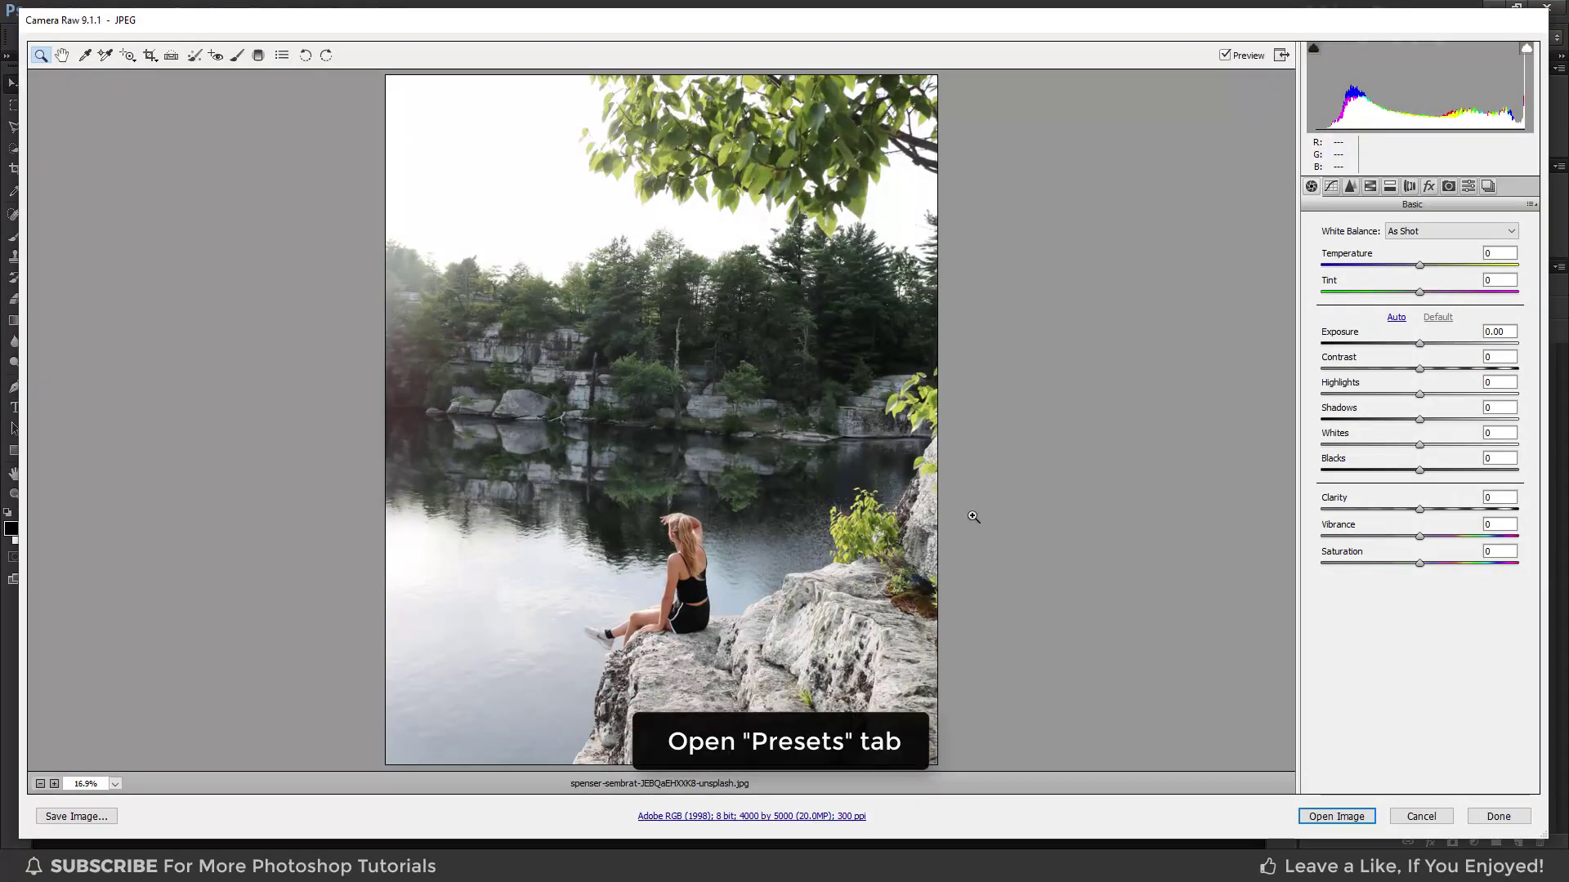
# Step: Apply the 'Faded Moody - Color Grade' preset to the lakeside photo, check it with Preview, then open it
pyautogui.click(1468, 186)
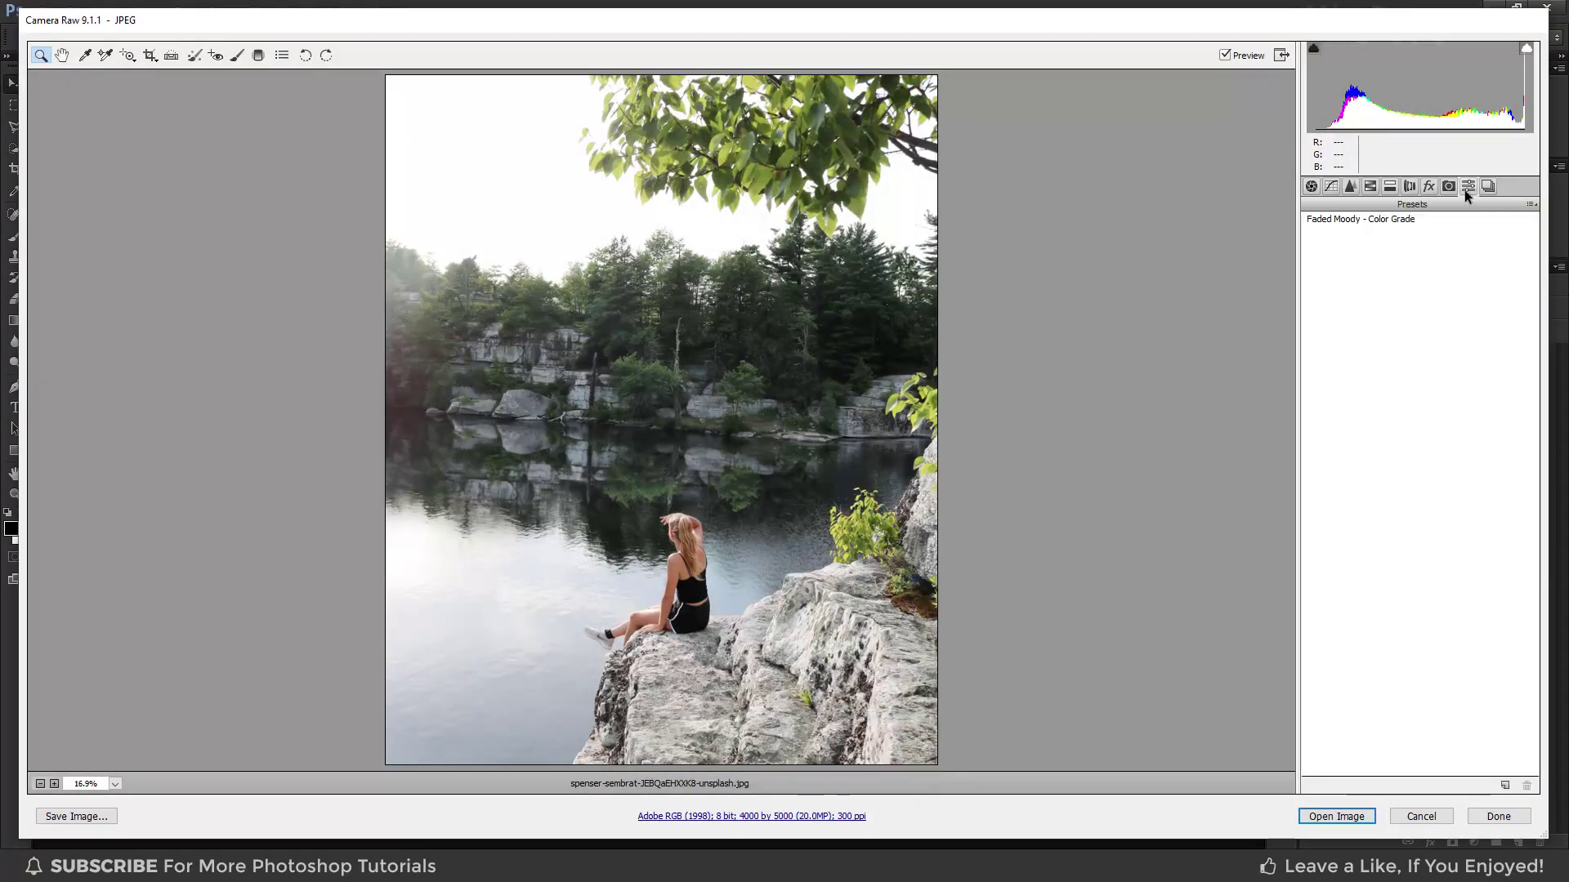
pyautogui.click(1353, 223)
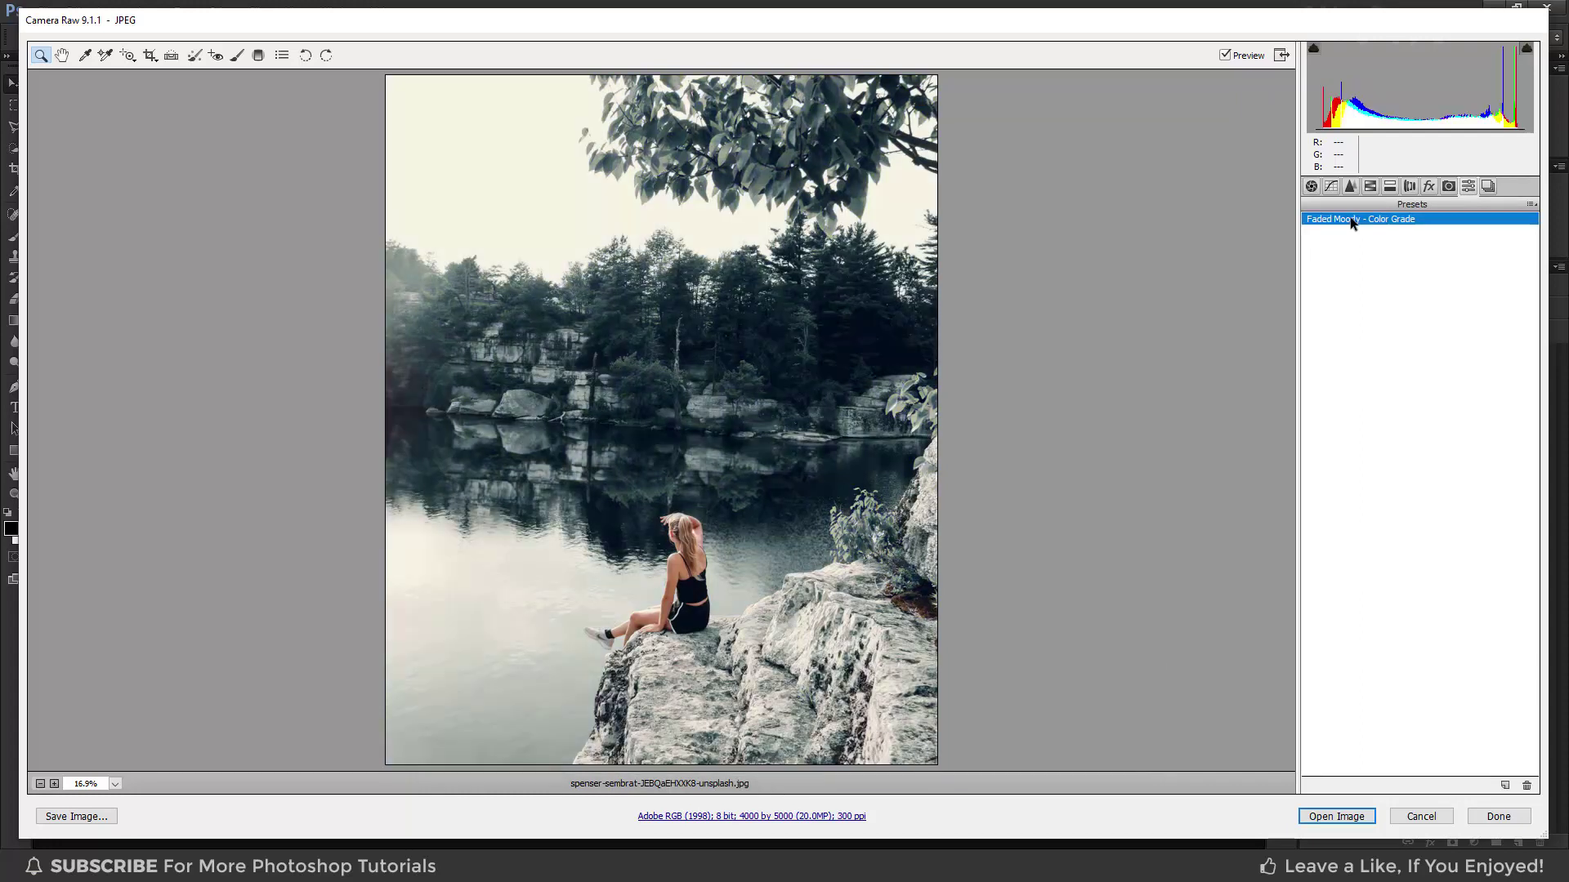
pyautogui.click(1224, 55)
pyautogui.click(1224, 55)
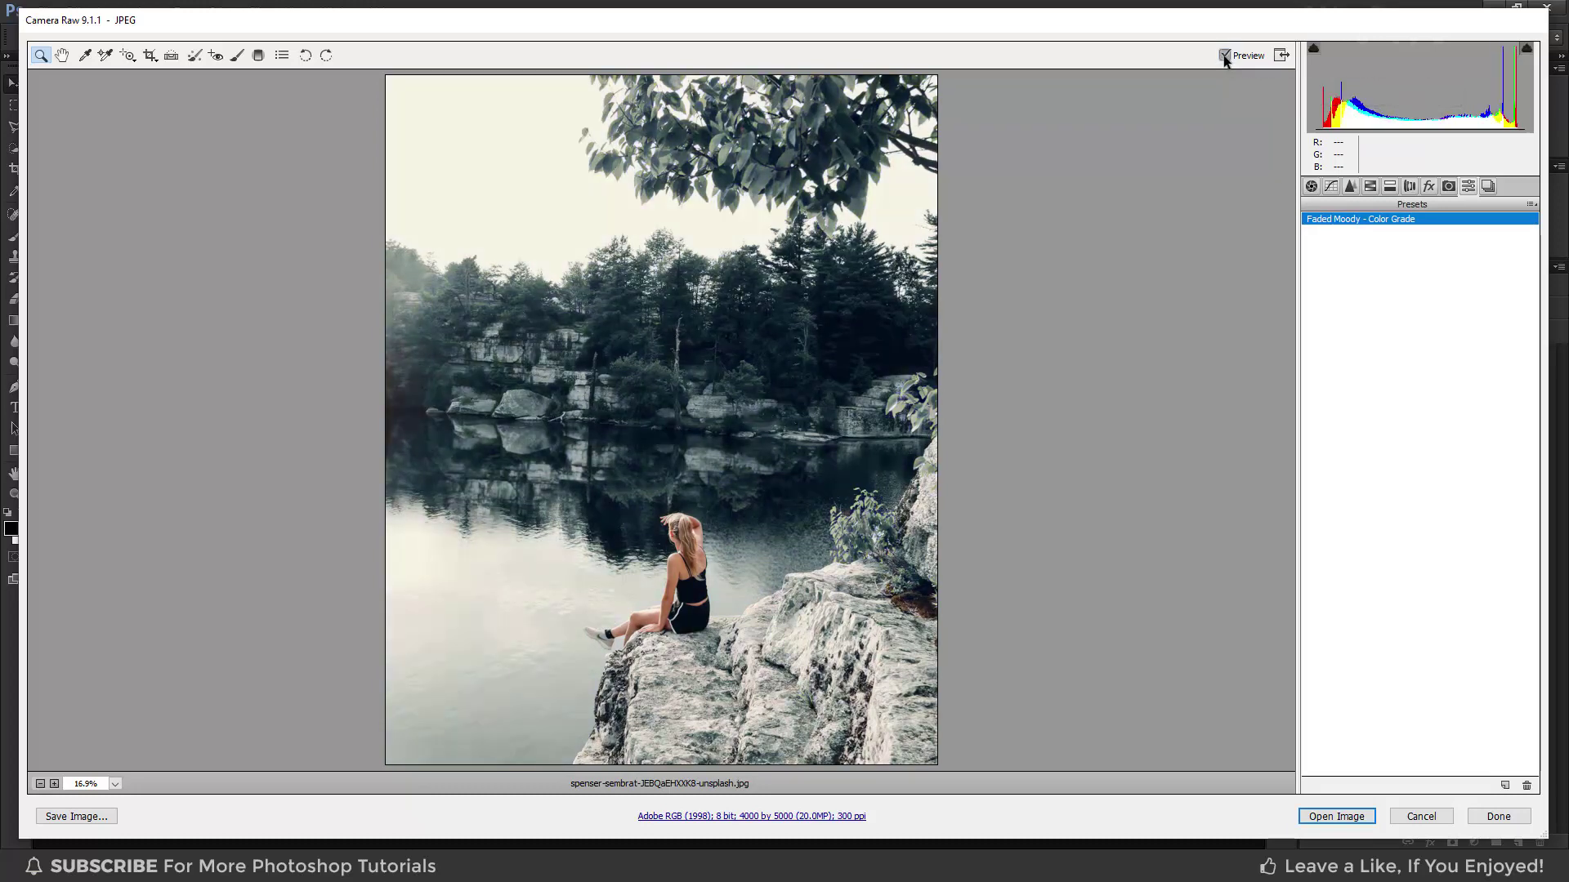
pyautogui.click(1224, 55)
pyautogui.click(1224, 56)
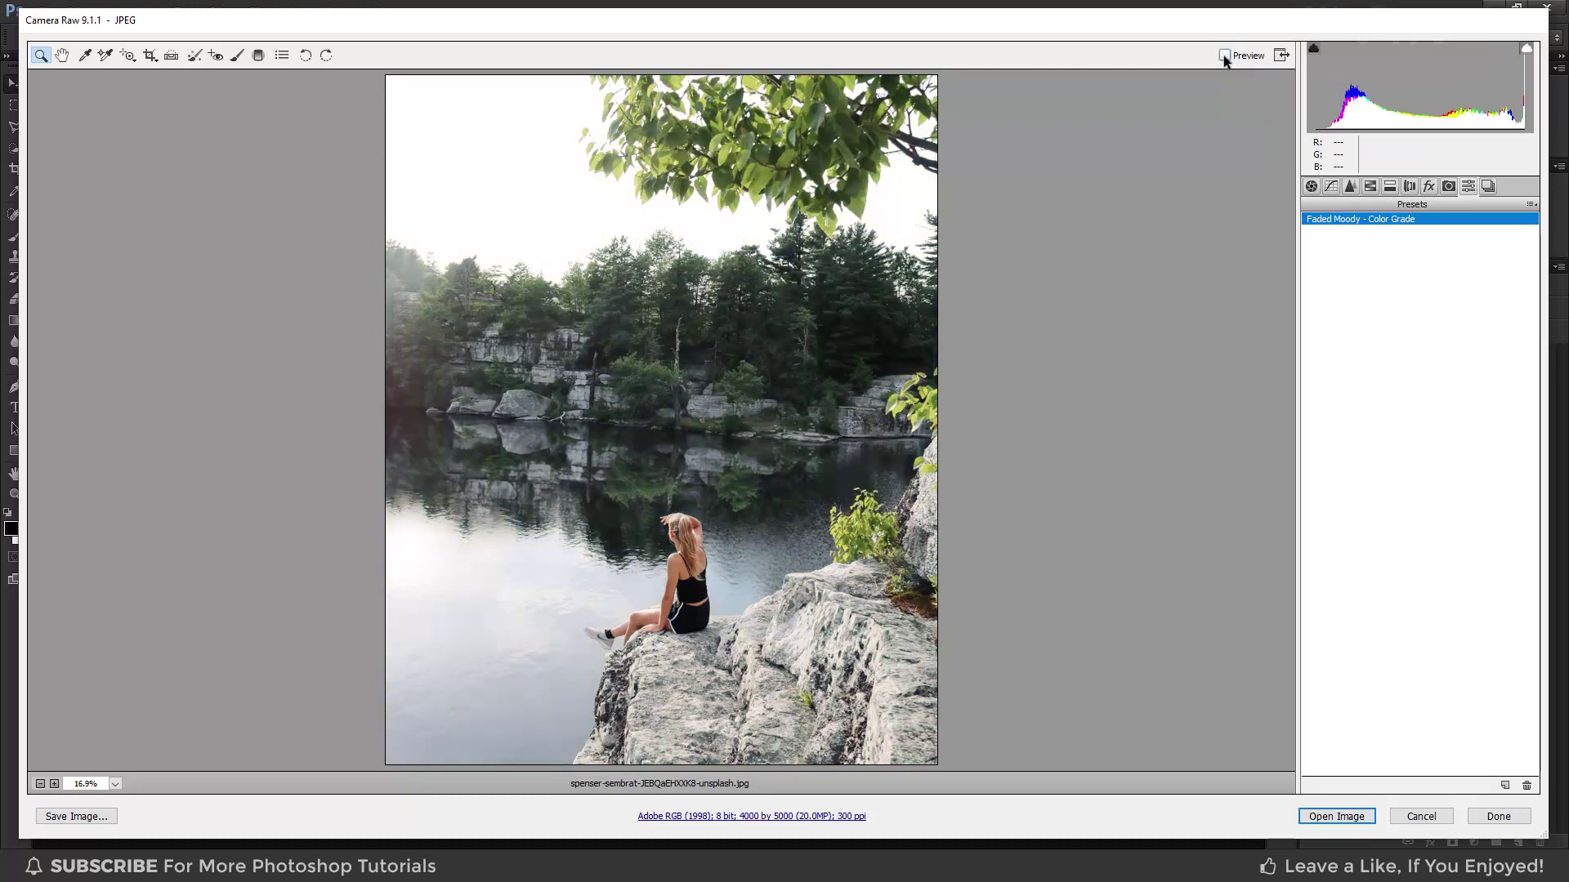
pyautogui.click(1223, 55)
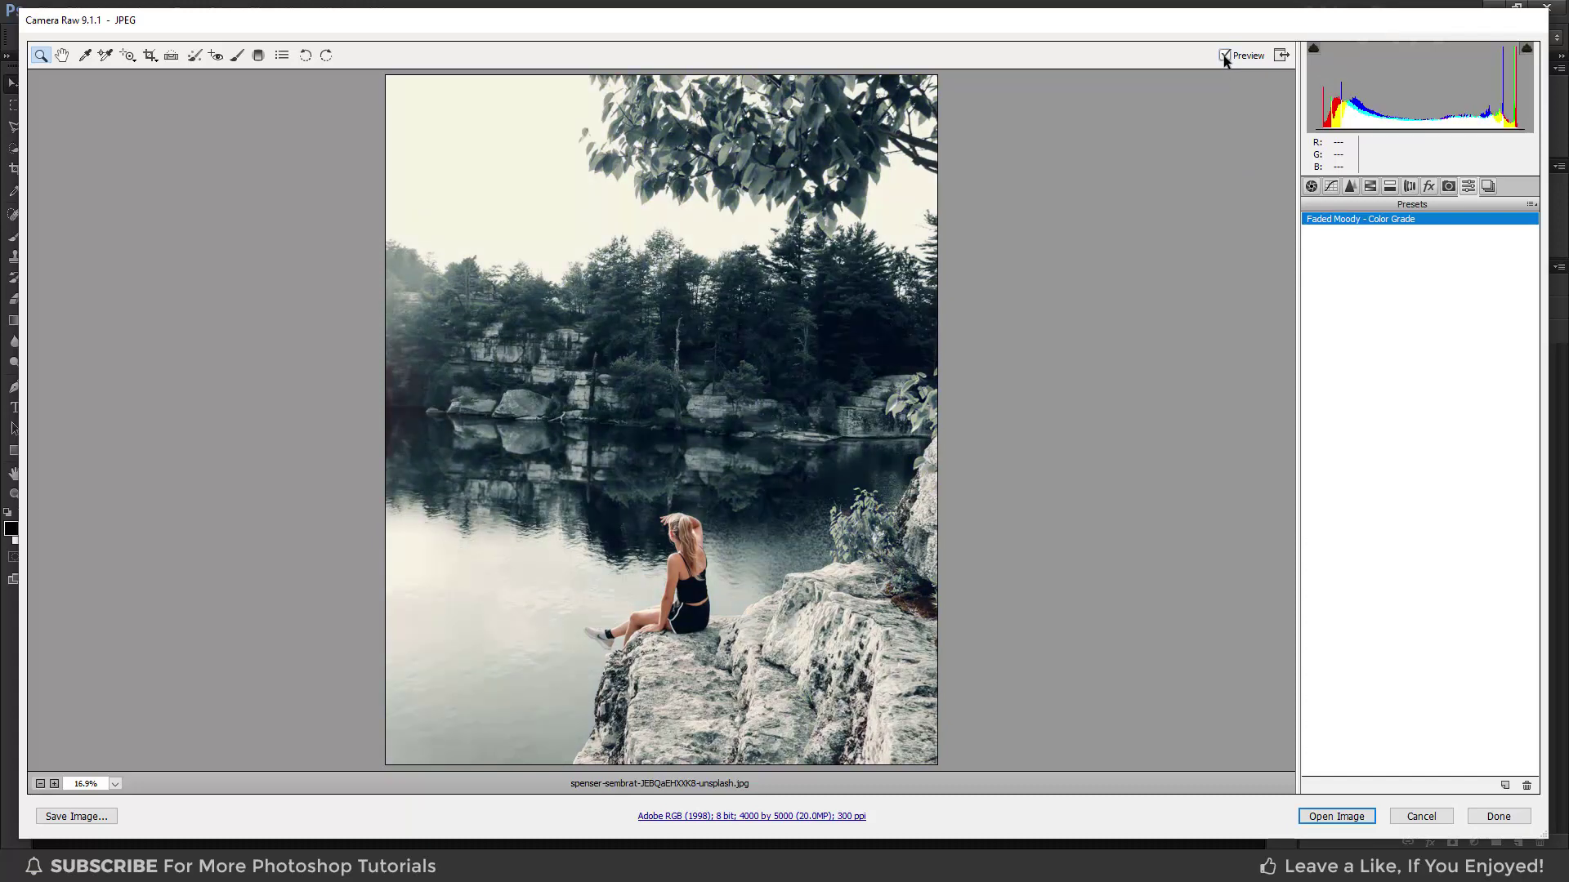
pyautogui.click(1310, 817)
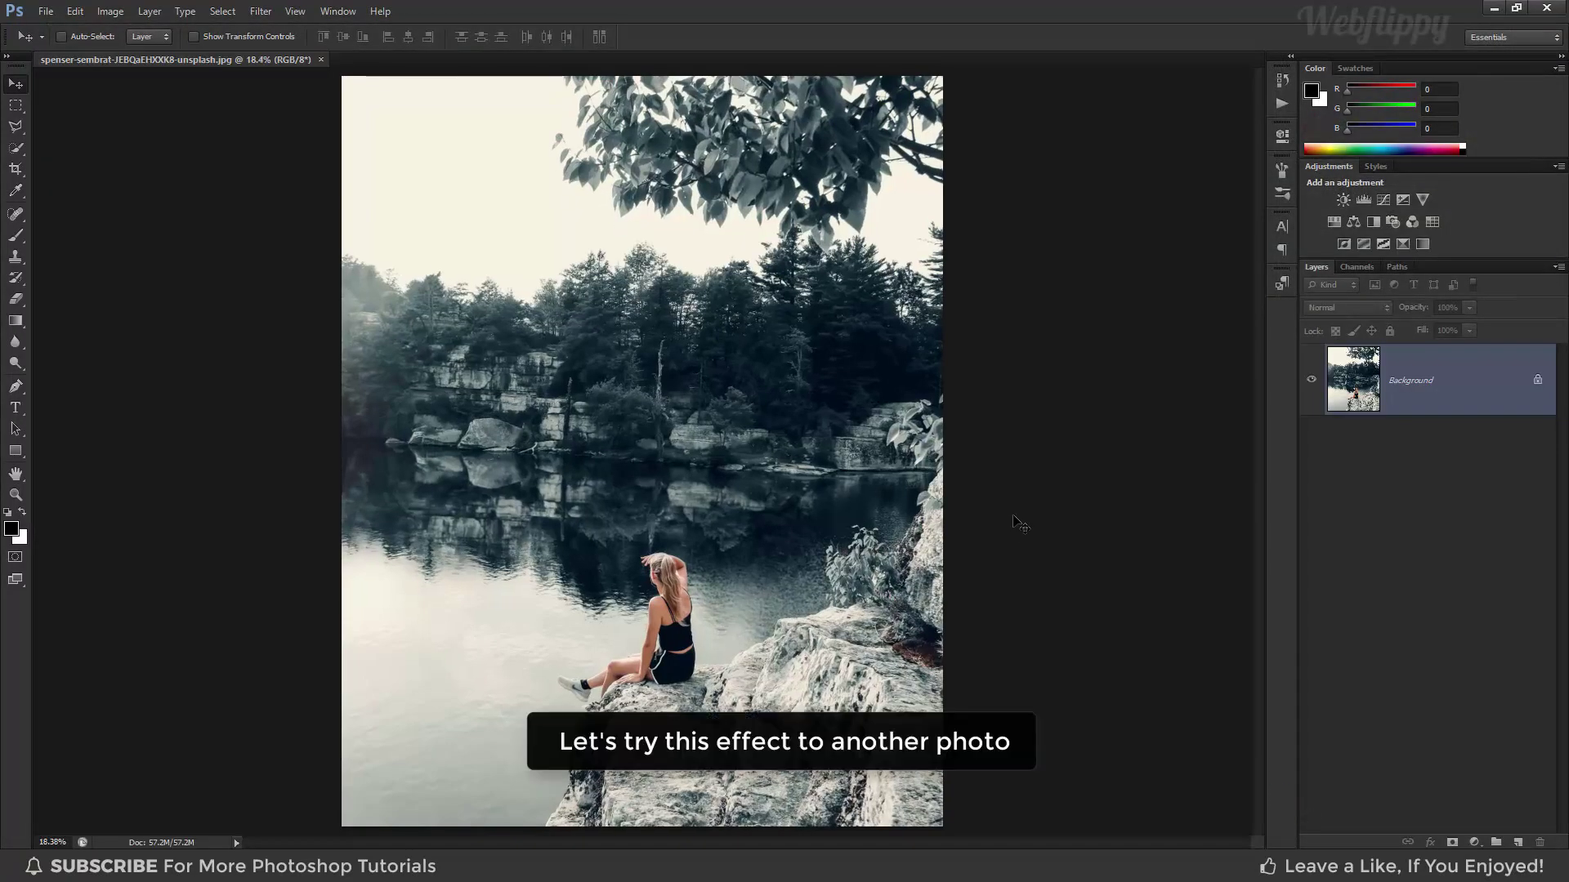
# Step: Close the lakeside photo discarding changes, then open the city street portrait in Camera Raw via Open As
pyautogui.click(322, 59)
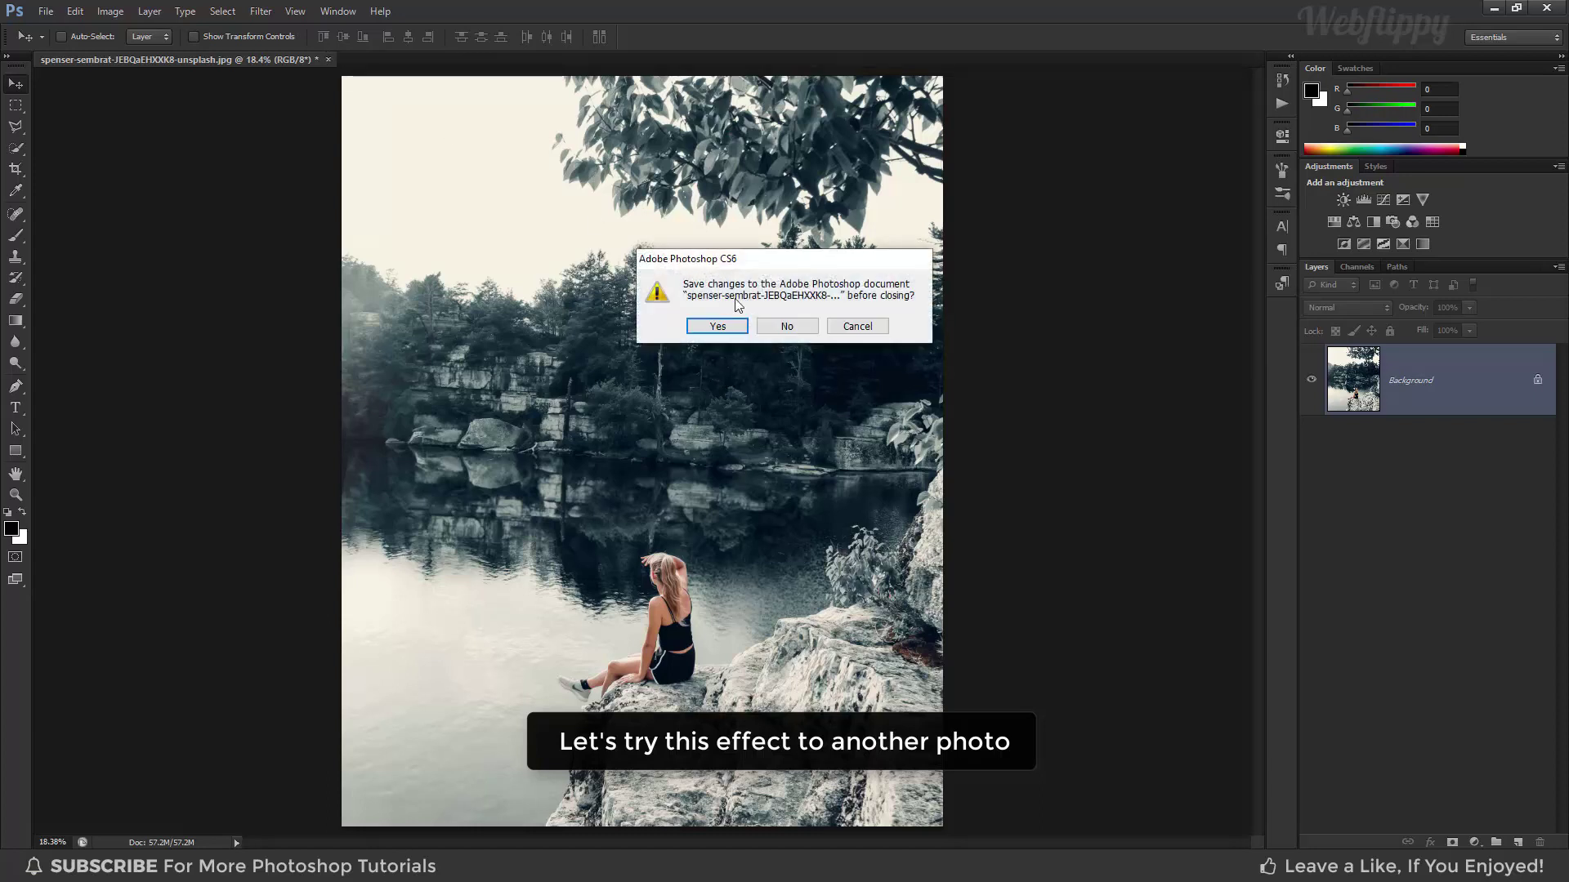
pyautogui.click(772, 328)
pyautogui.click(46, 10)
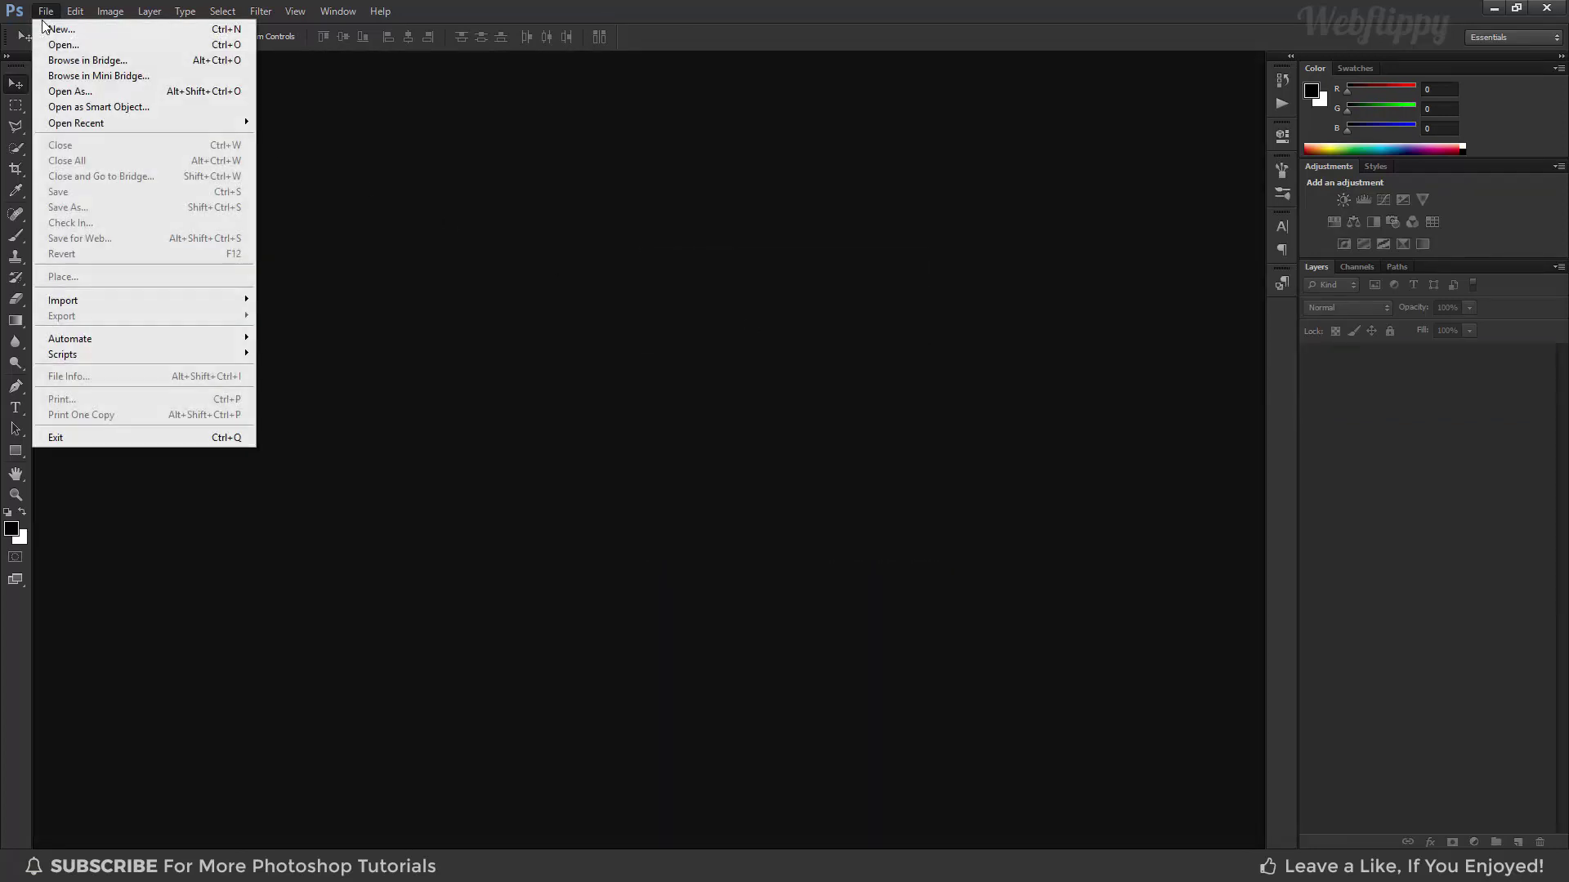
pyautogui.click(94, 96)
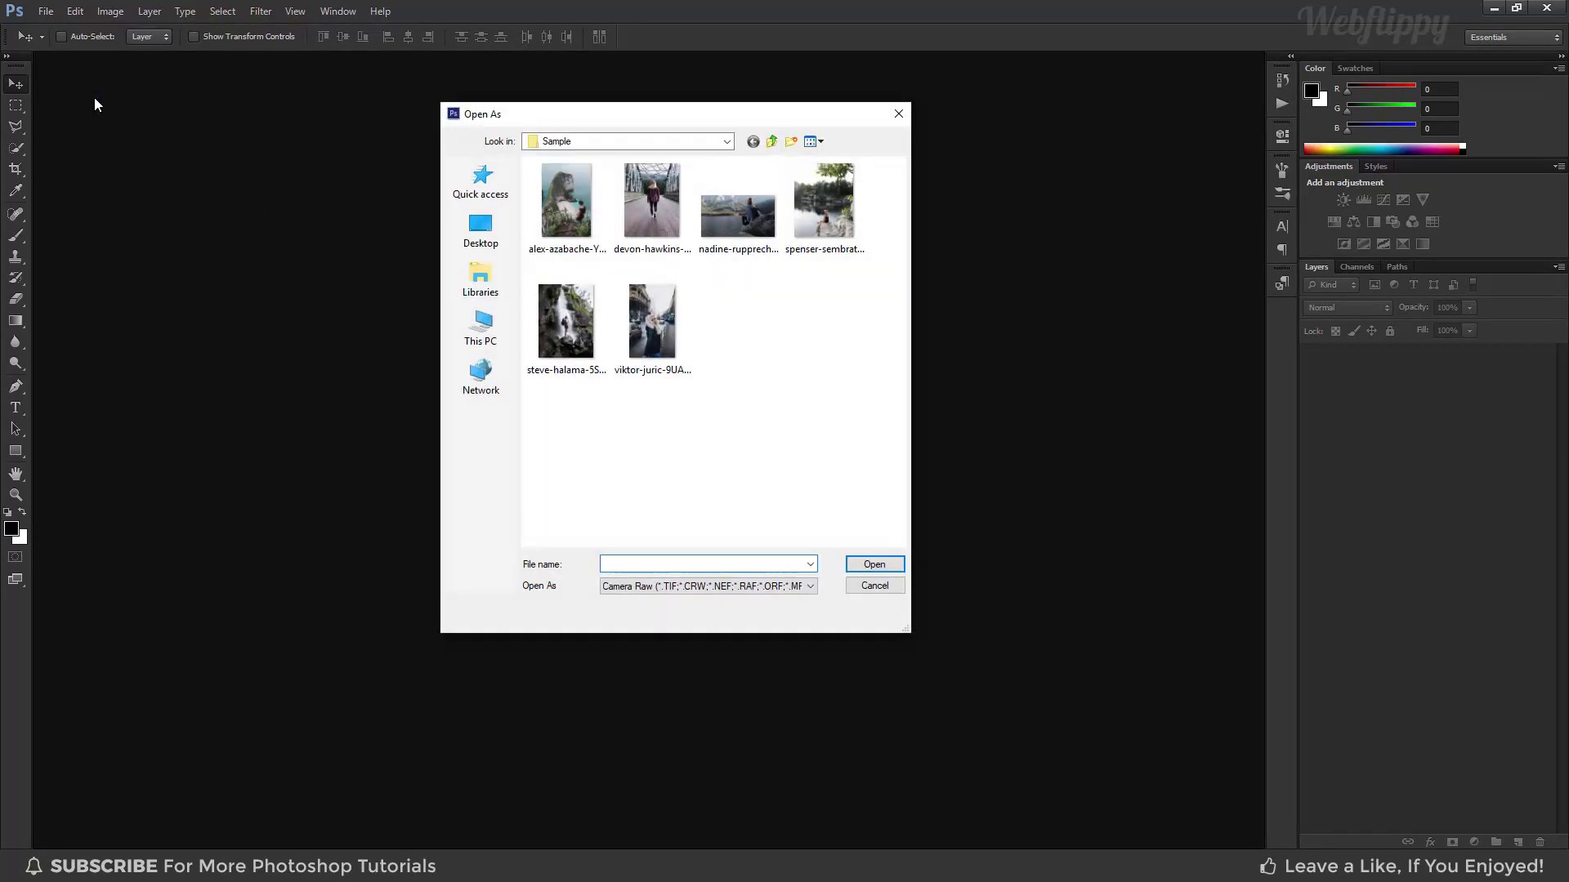
pyautogui.click(641, 317)
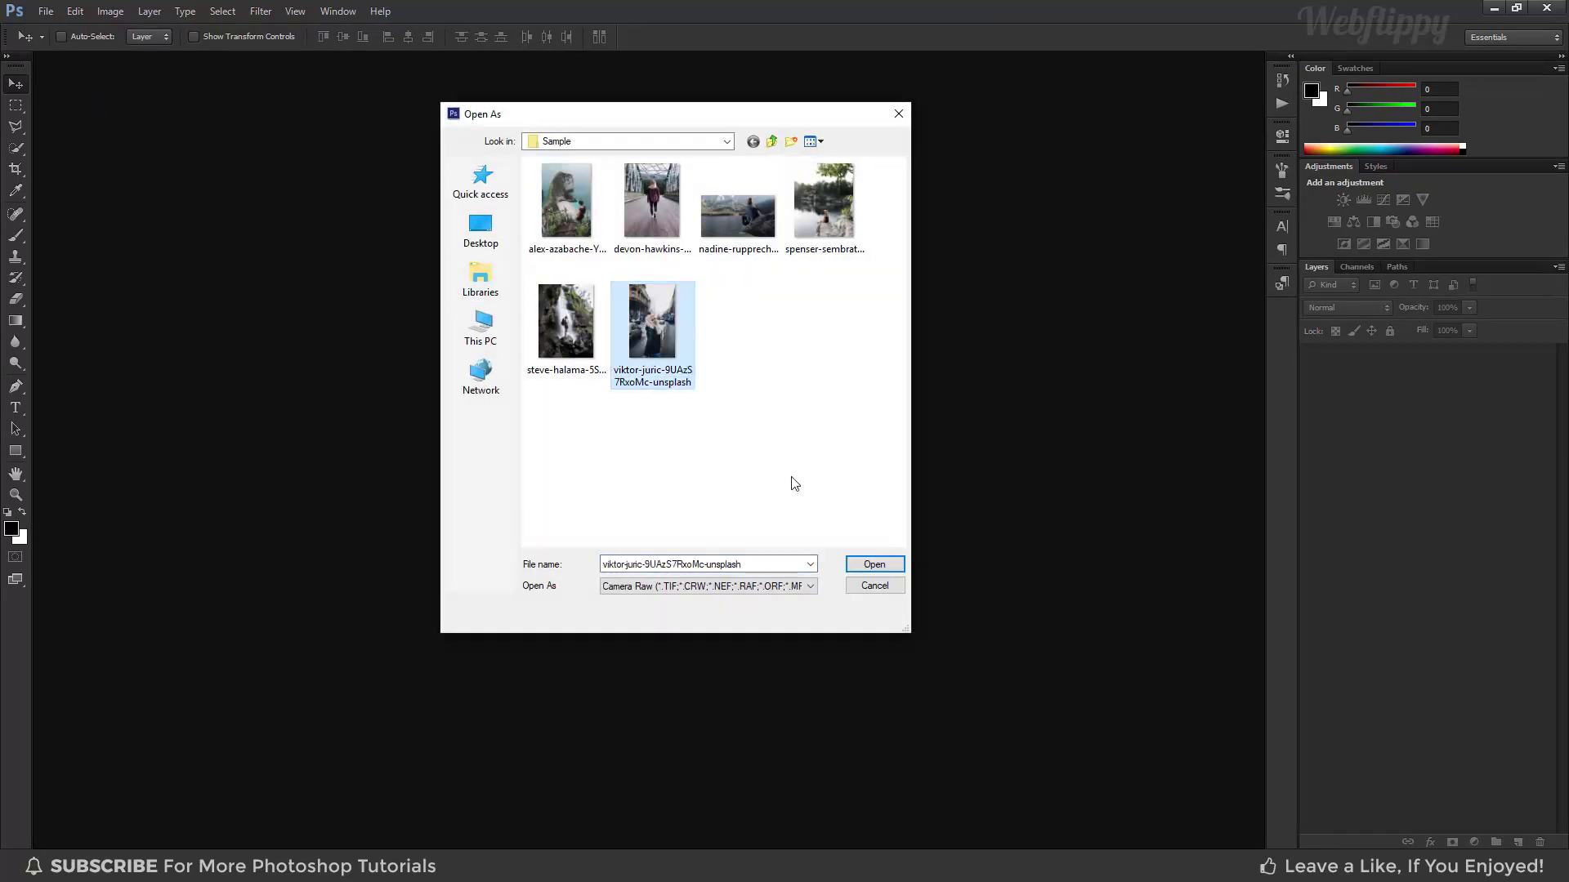
pyautogui.click(869, 565)
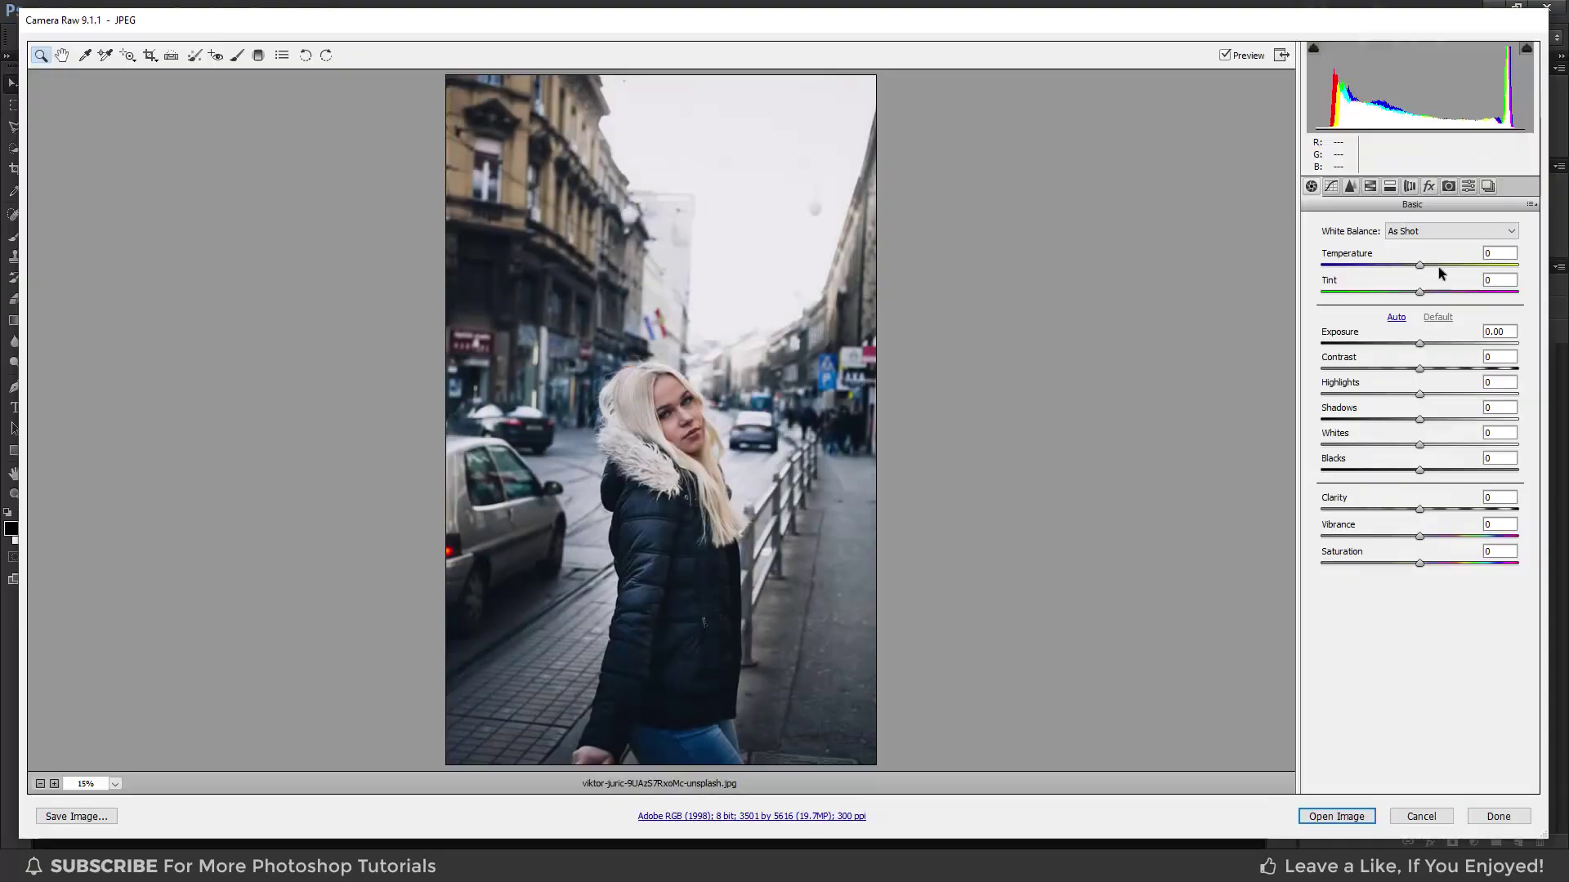
# Step: Apply the 'Faded Moody - Color Grade' preset to the street portrait, check it against the original, and open it
pyautogui.click(1468, 186)
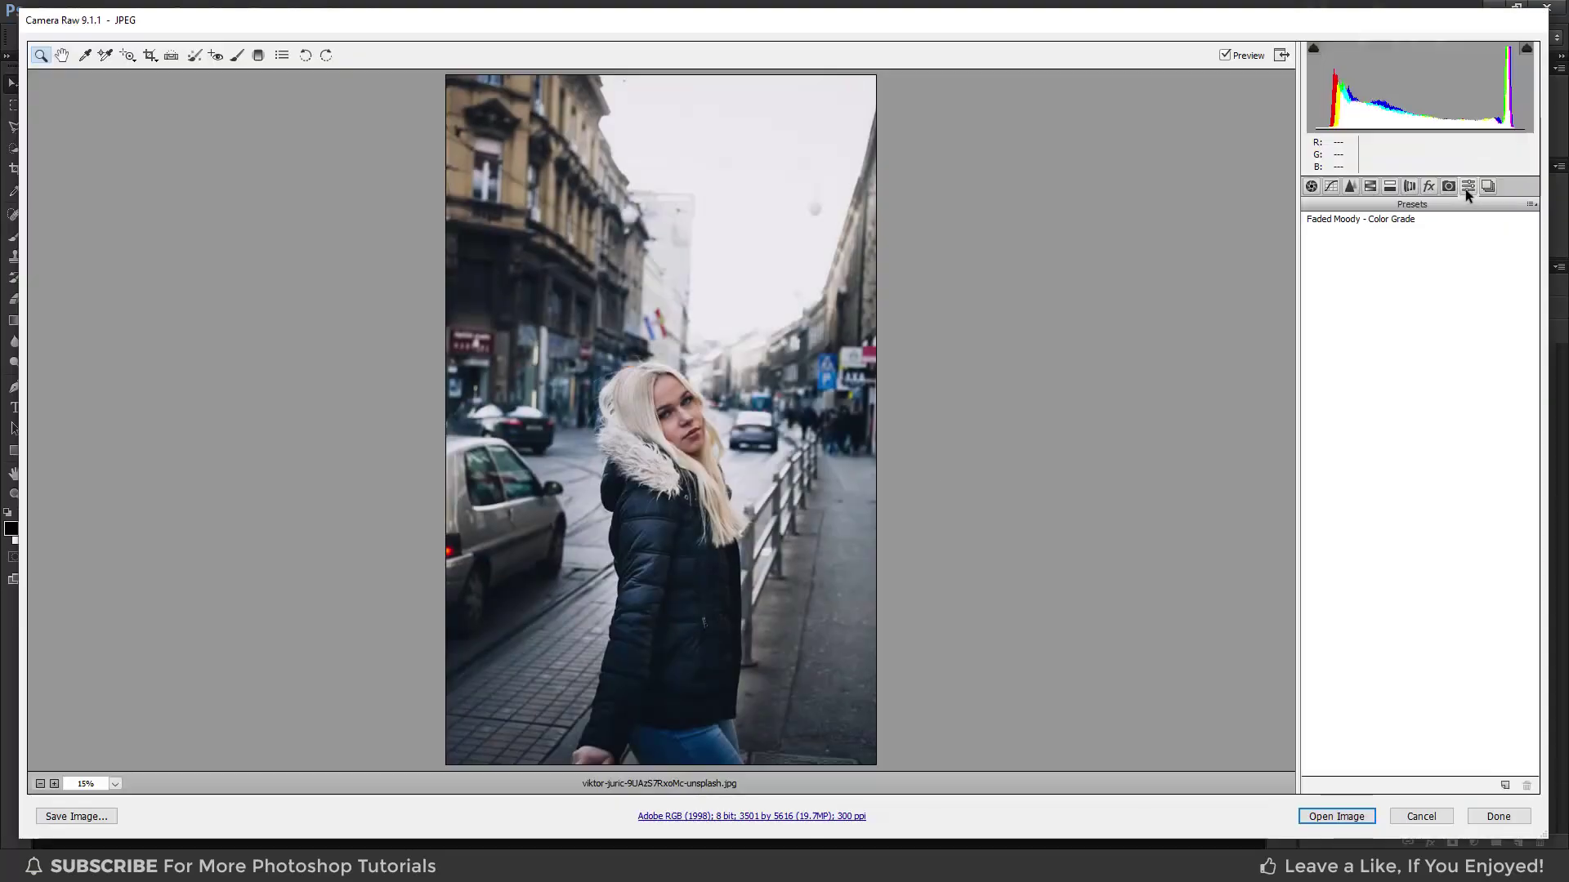
pyautogui.click(1350, 221)
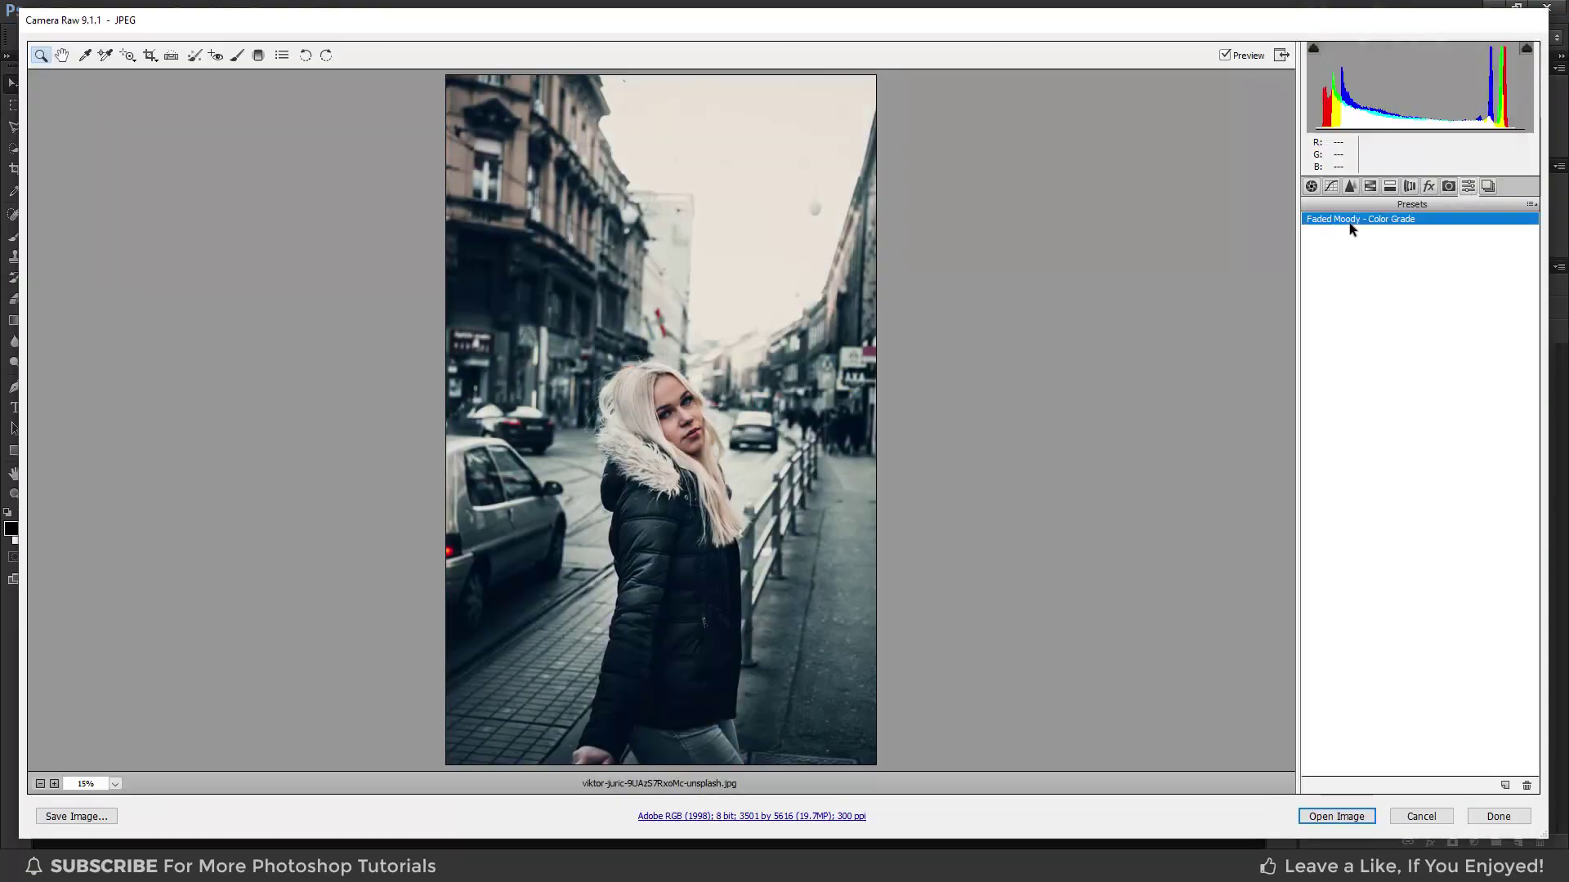
pyautogui.click(1227, 61)
pyautogui.click(1228, 61)
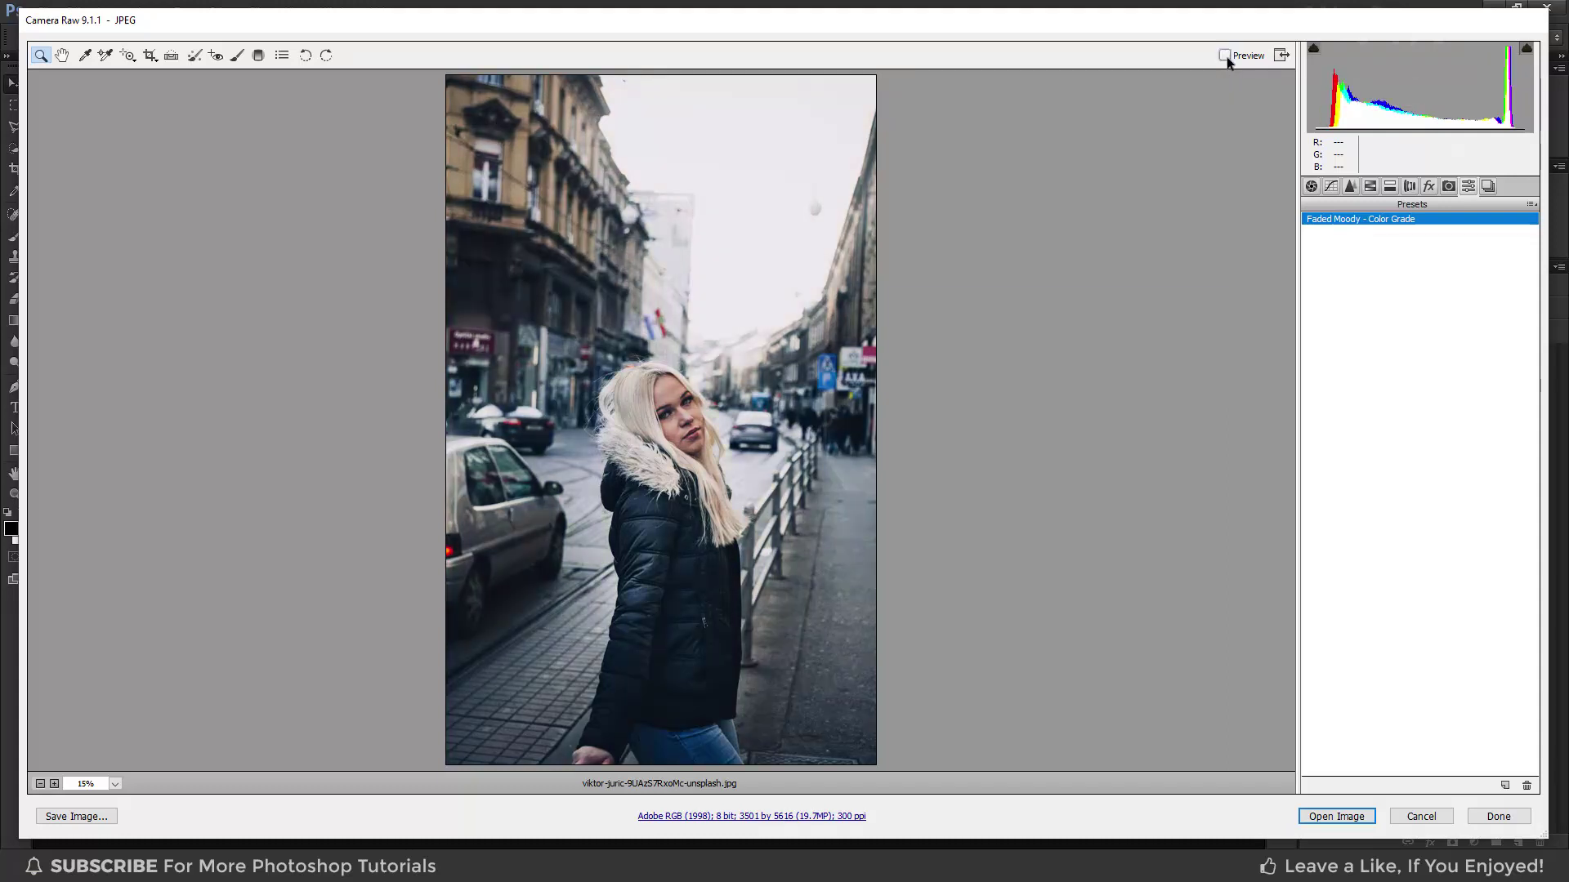
pyautogui.click(1227, 59)
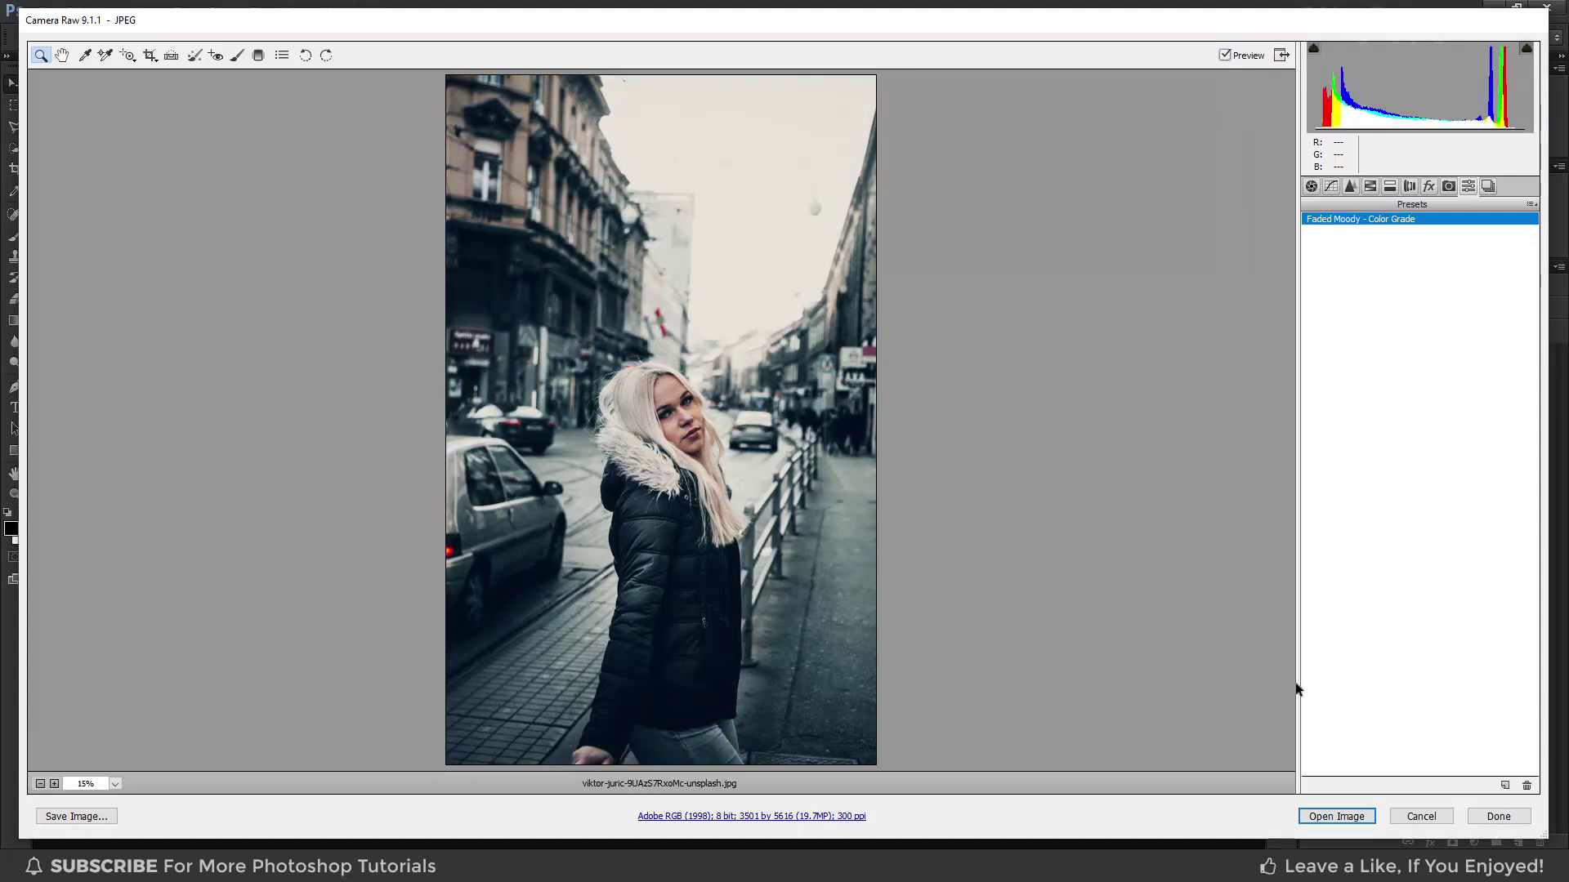
pyautogui.click(1332, 816)
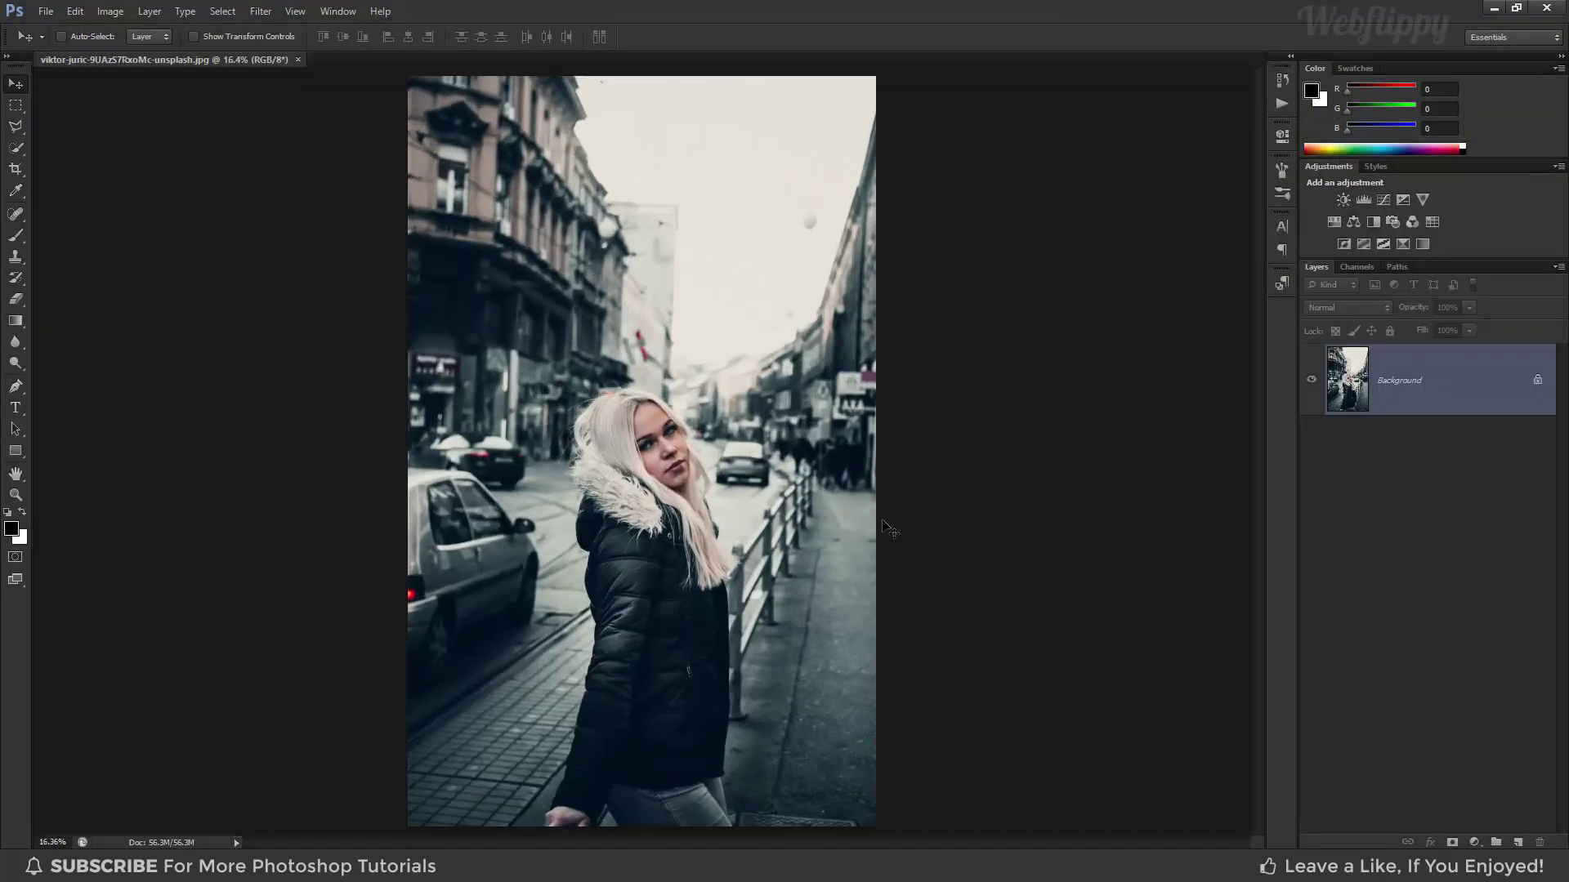